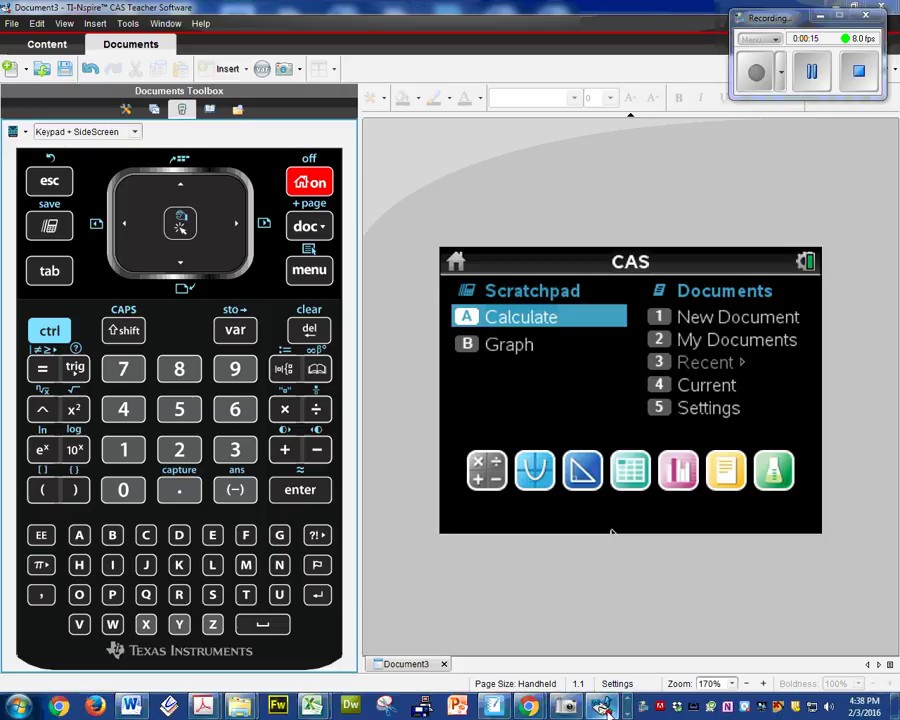
Step: Bring the SMART Notebook 'TI-Nspire CX CAS 101' lesson topics slide to the front
mouse_move(608, 708)
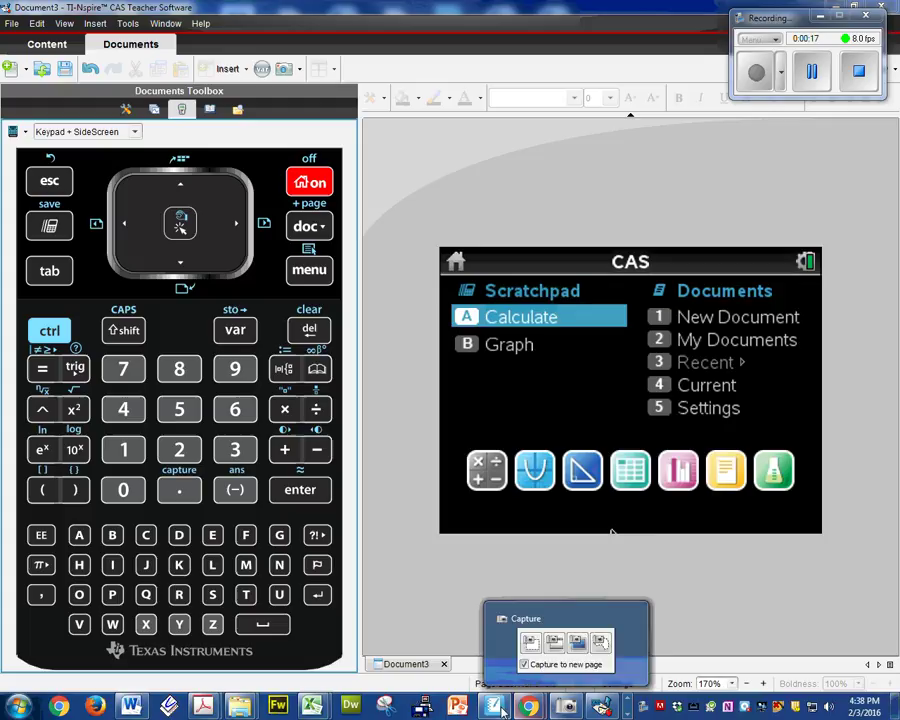
click(566, 706)
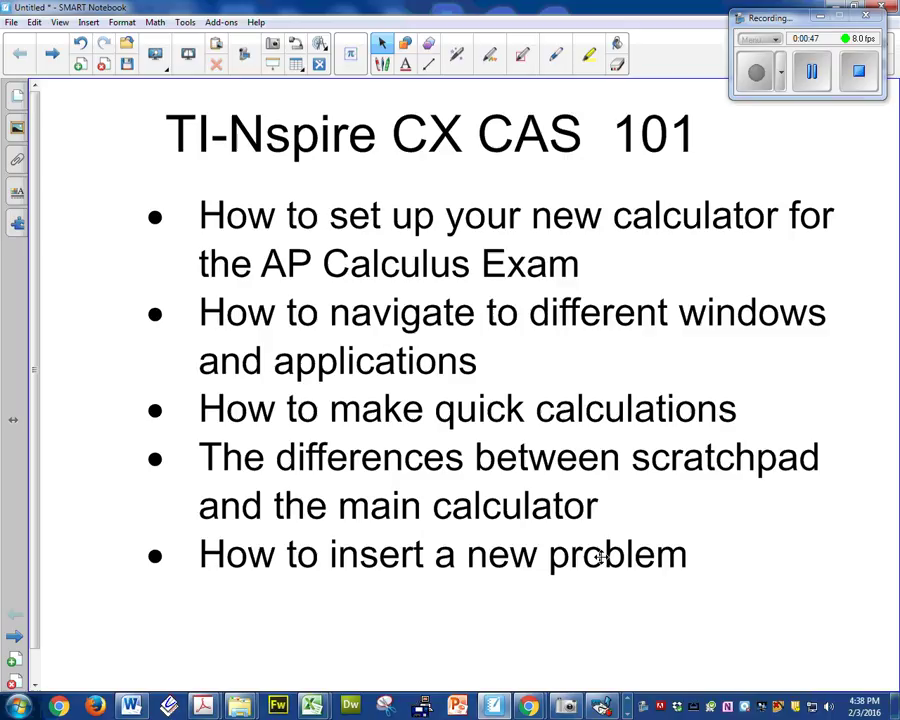
Step: Return to the TI-Nspire handheld emulator and show its Settings menu
click(601, 706)
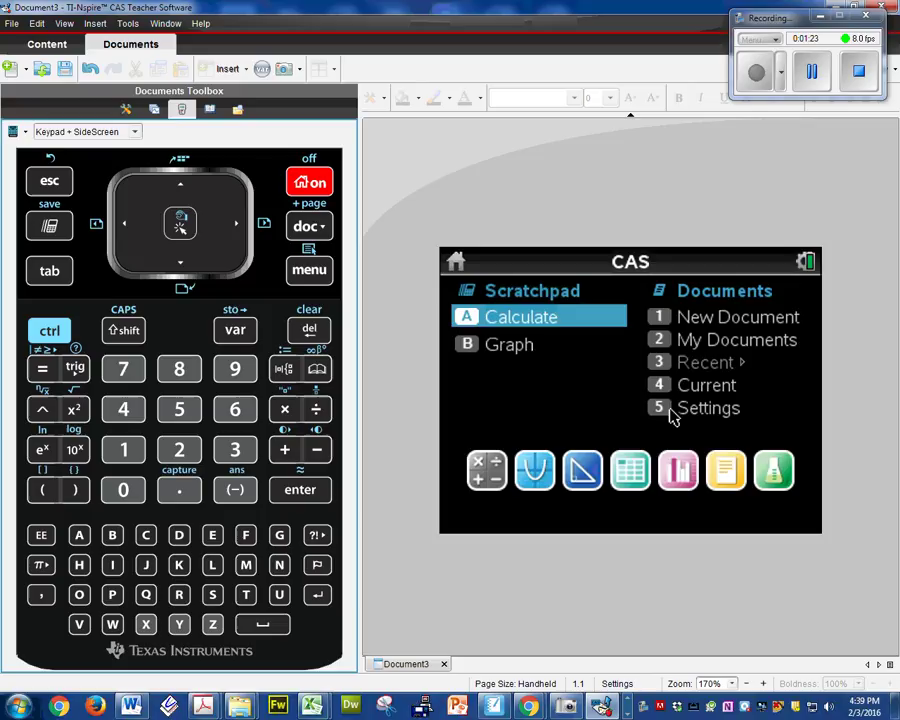
click(181, 410)
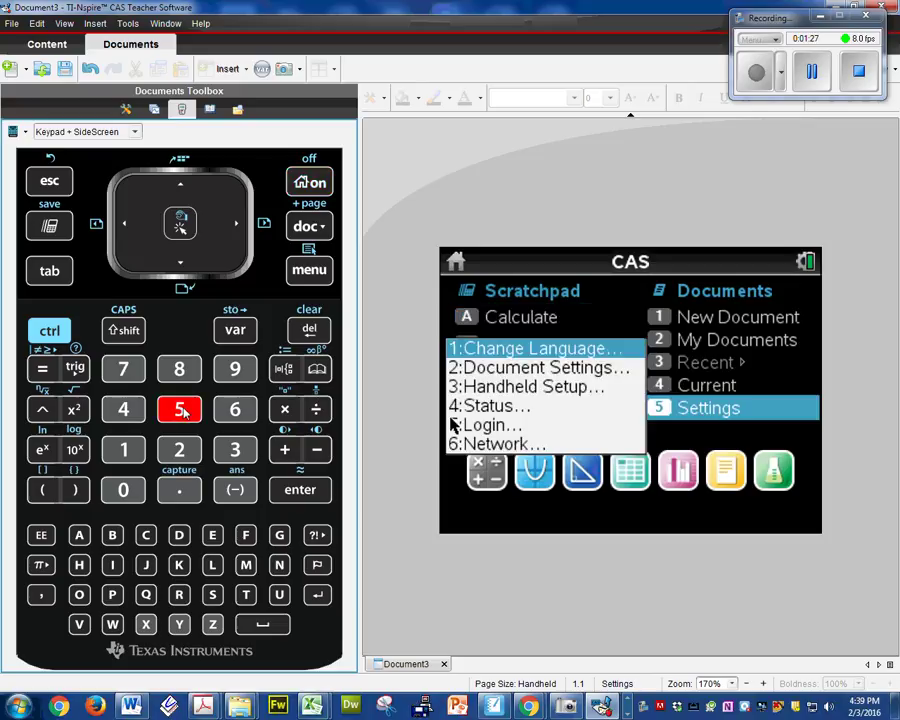
Step: Try Float 3 and Degree, then save Float 6 and Radian as the default document settings
click(521, 369)
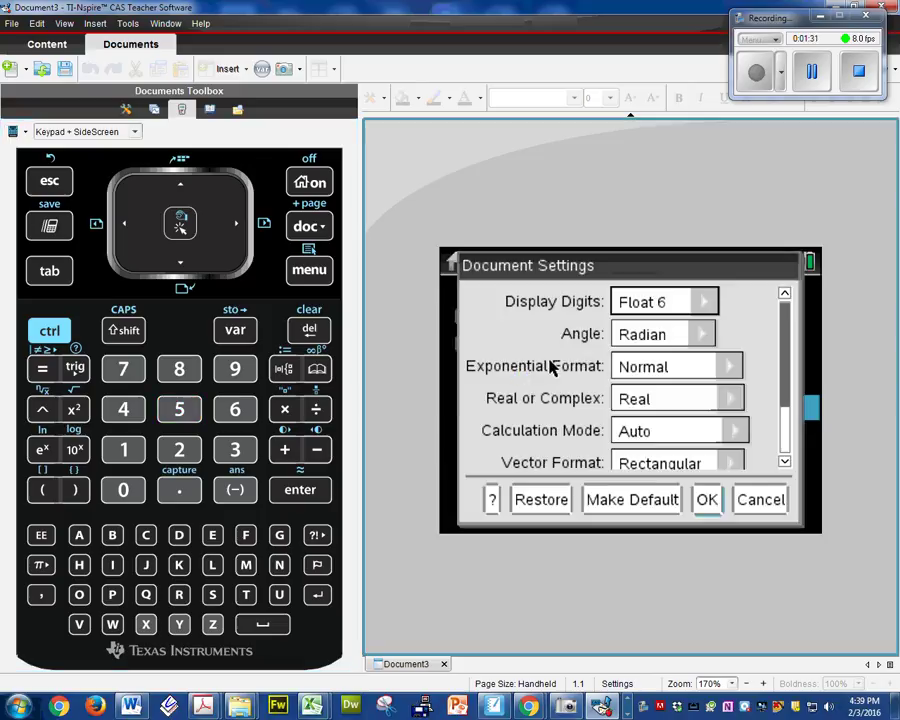
click(707, 303)
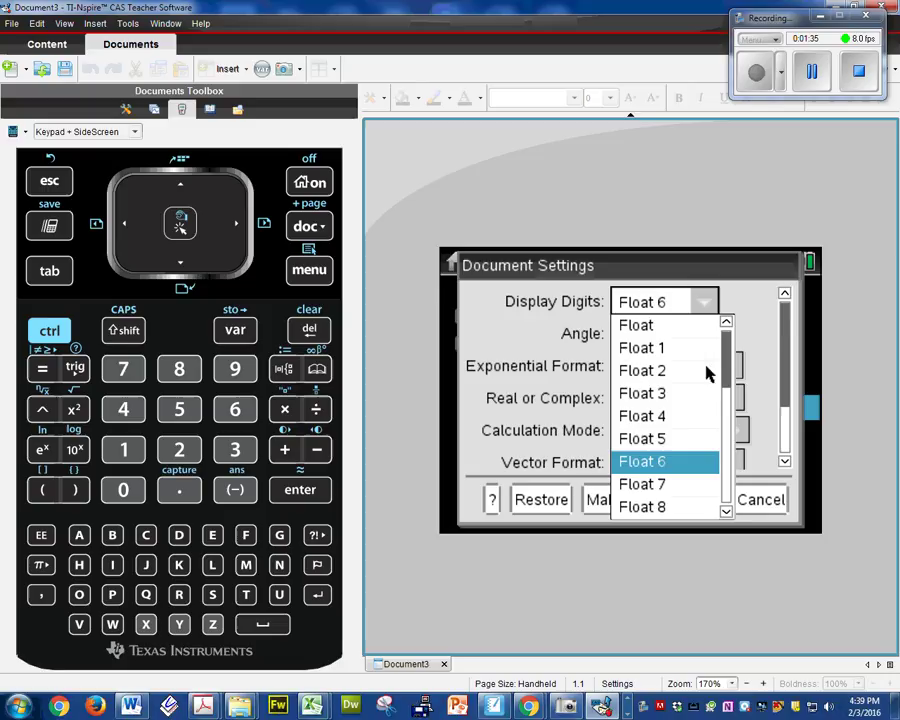
click(662, 400)
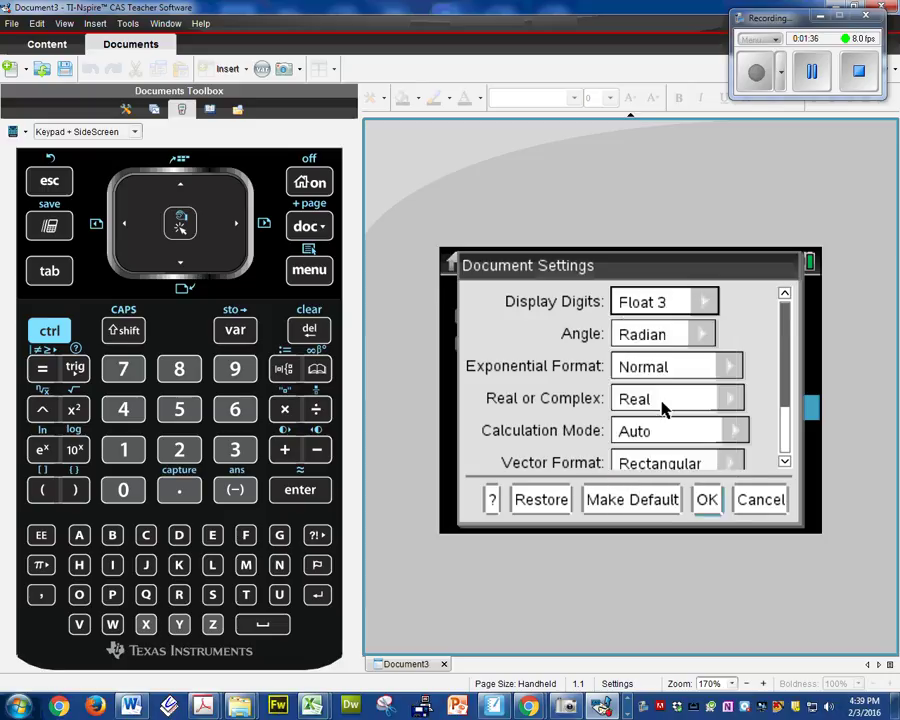
click(706, 302)
click(655, 463)
click(706, 335)
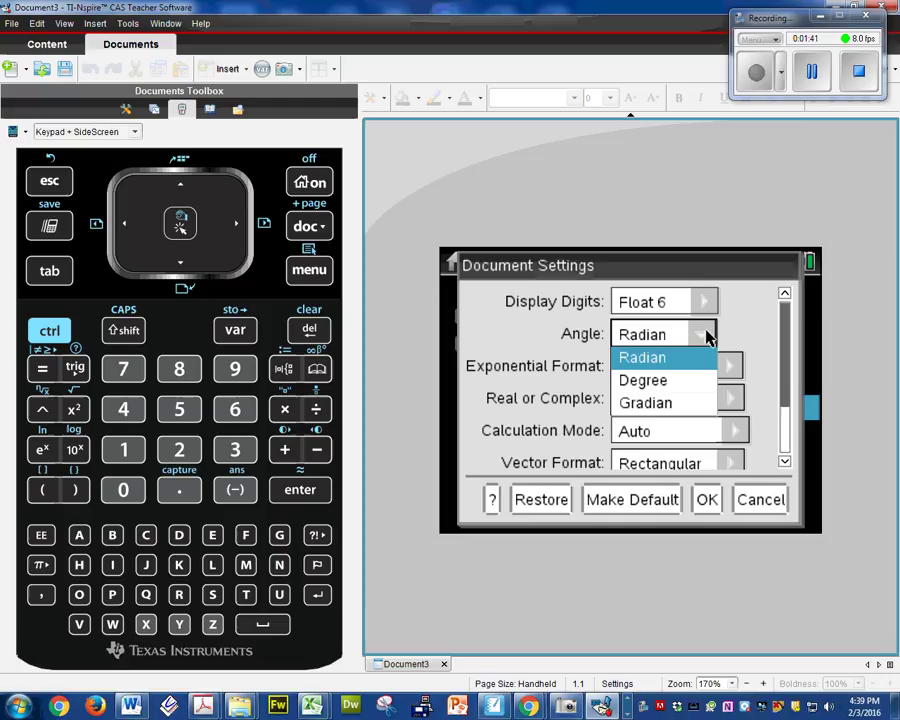
click(680, 379)
click(701, 340)
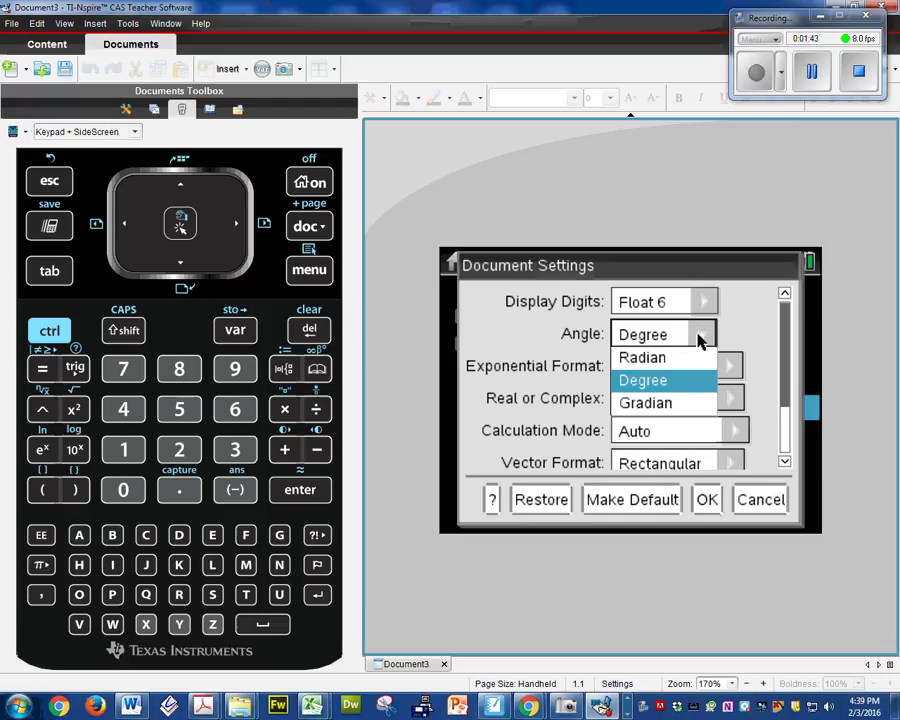
click(674, 359)
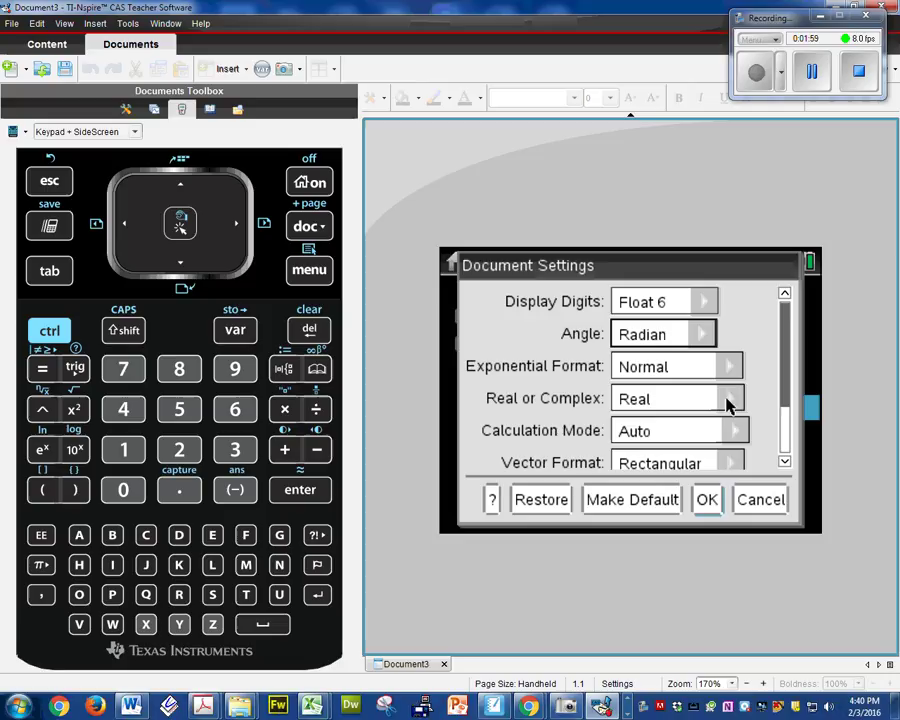
click(624, 501)
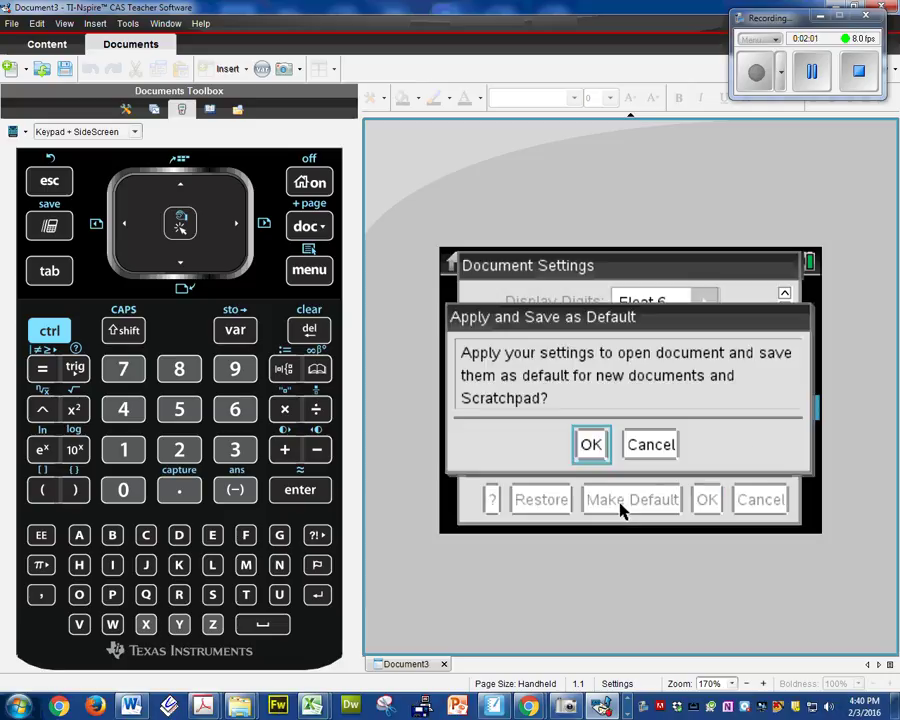
click(591, 446)
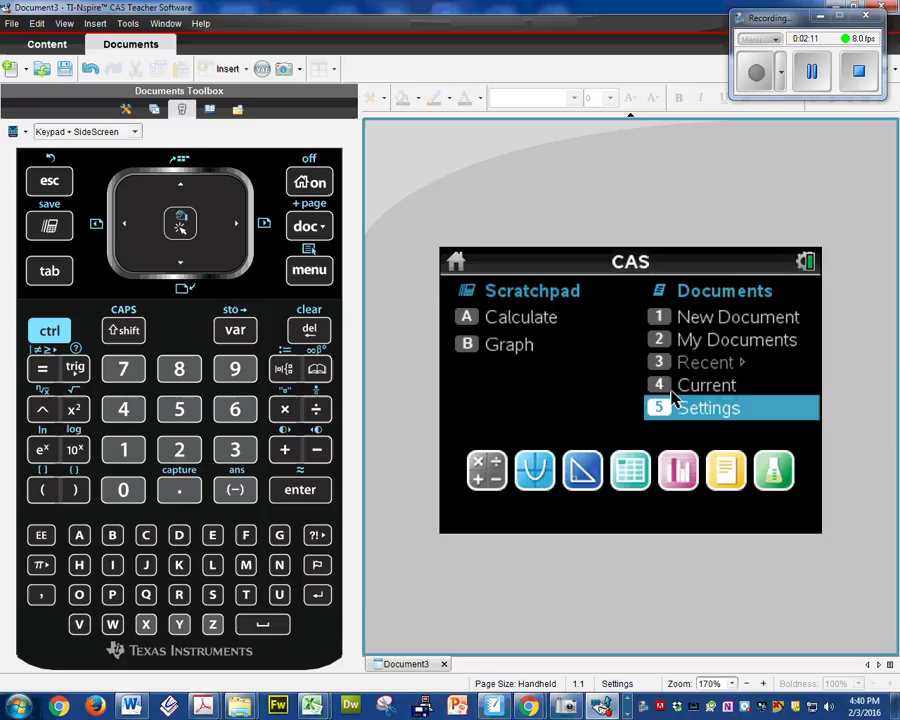
Step: Start a new document with a Graphs page and choose 9: Settings from its menu
click(535, 474)
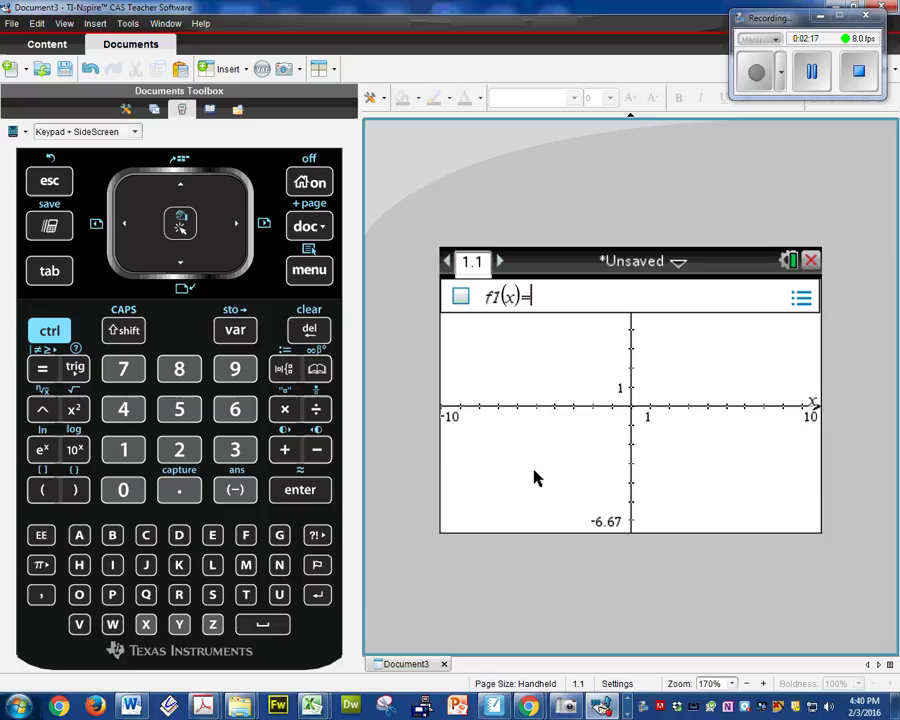
click(308, 275)
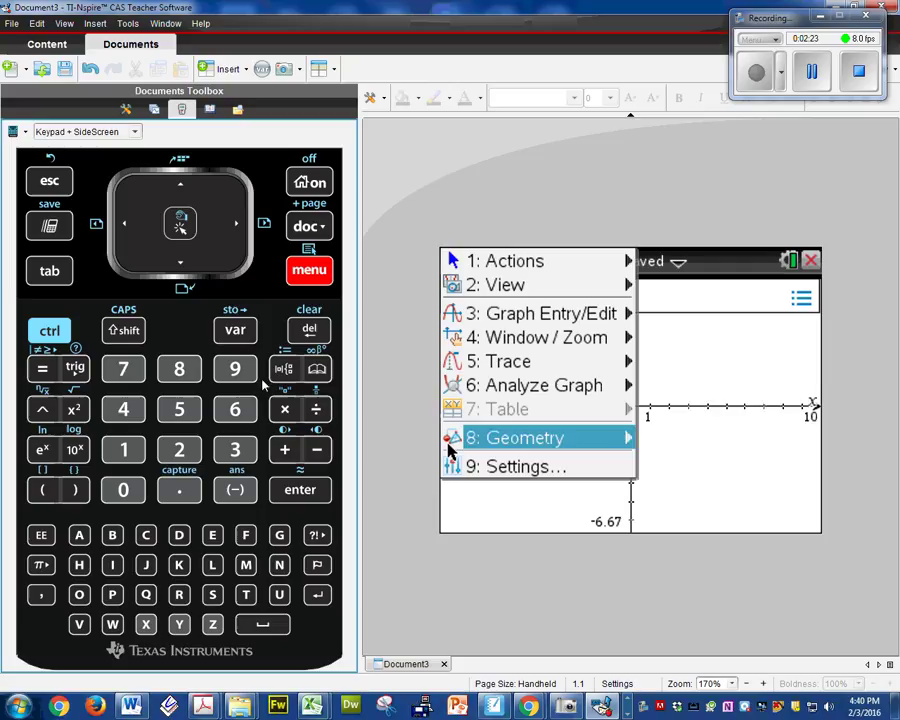
mouse_move(449, 452)
key(9)
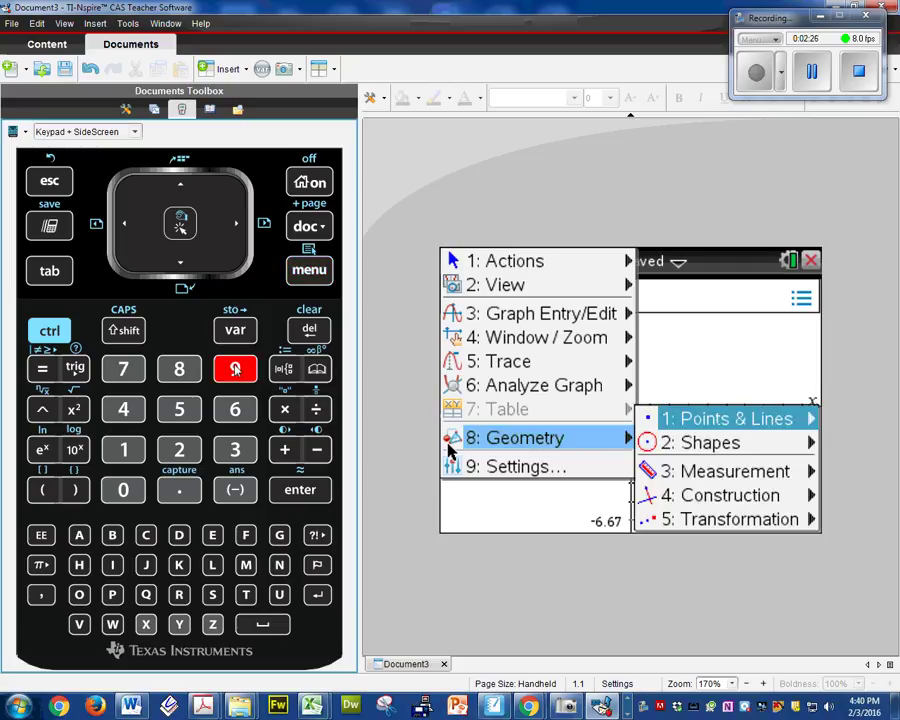
Step: Keep Float 6 display digits in Graphs & Geometry settings and save them as default
click(494, 465)
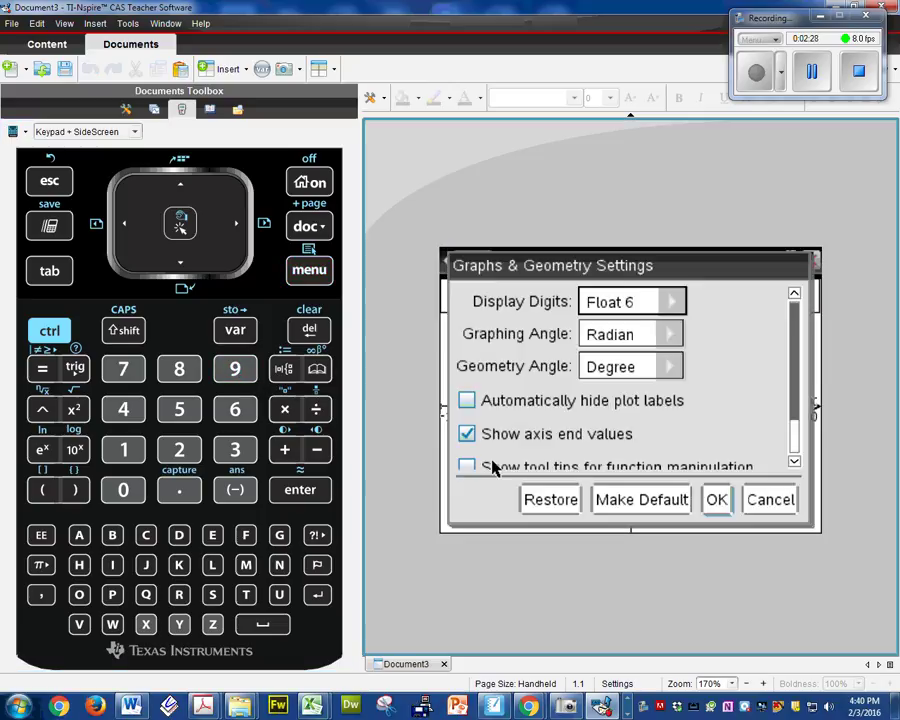
click(671, 307)
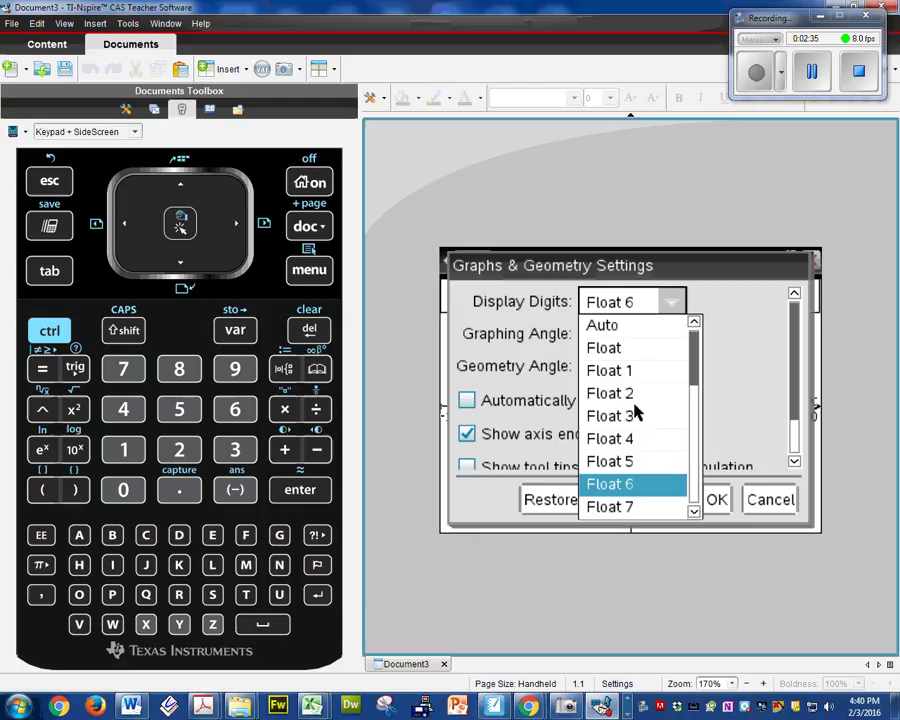
key(Escape)
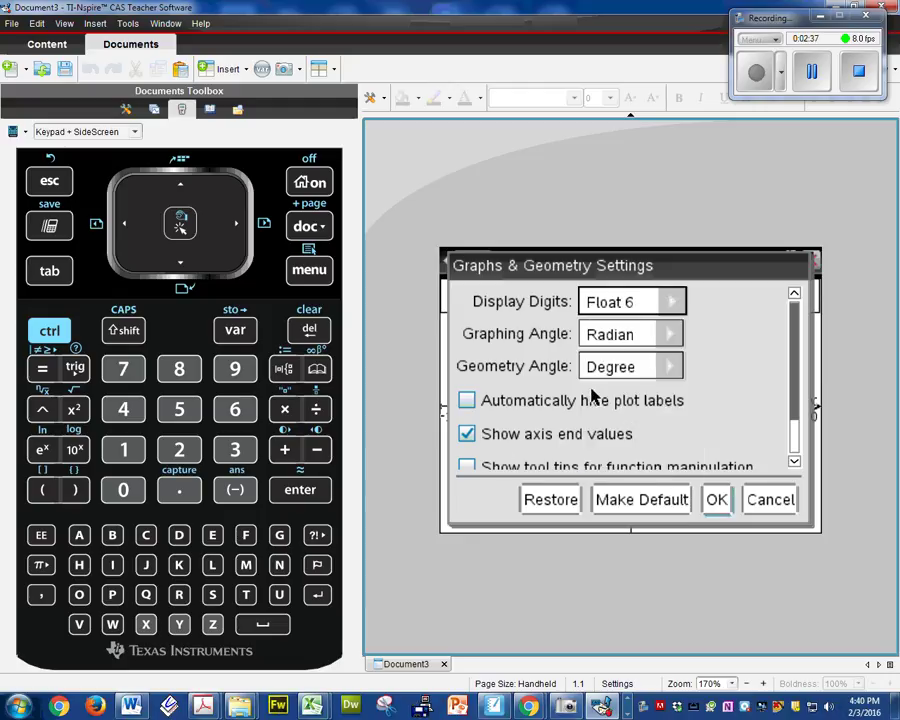
click(642, 497)
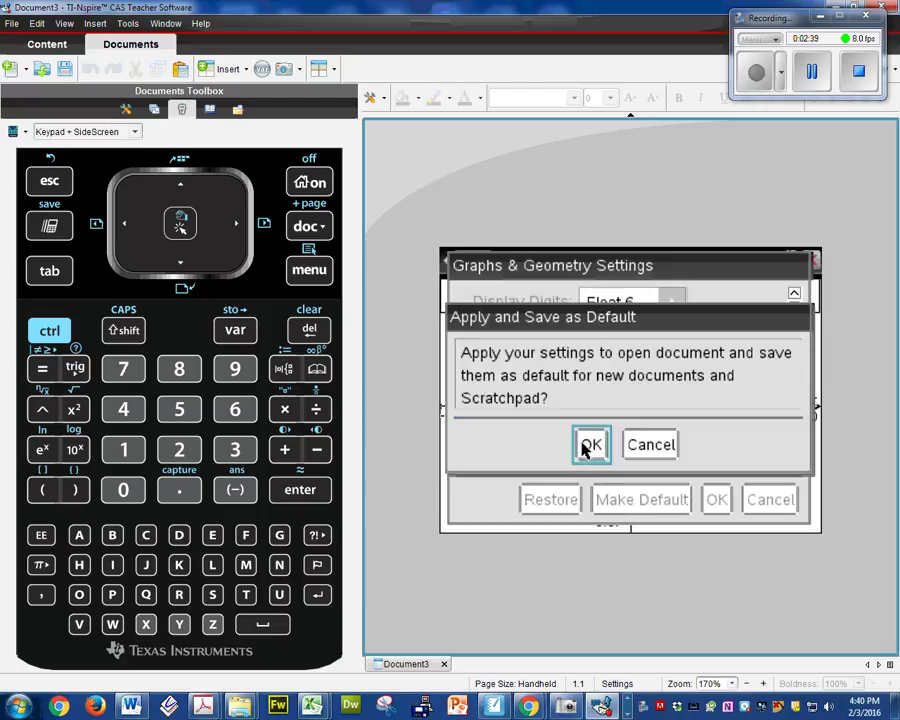
click(589, 446)
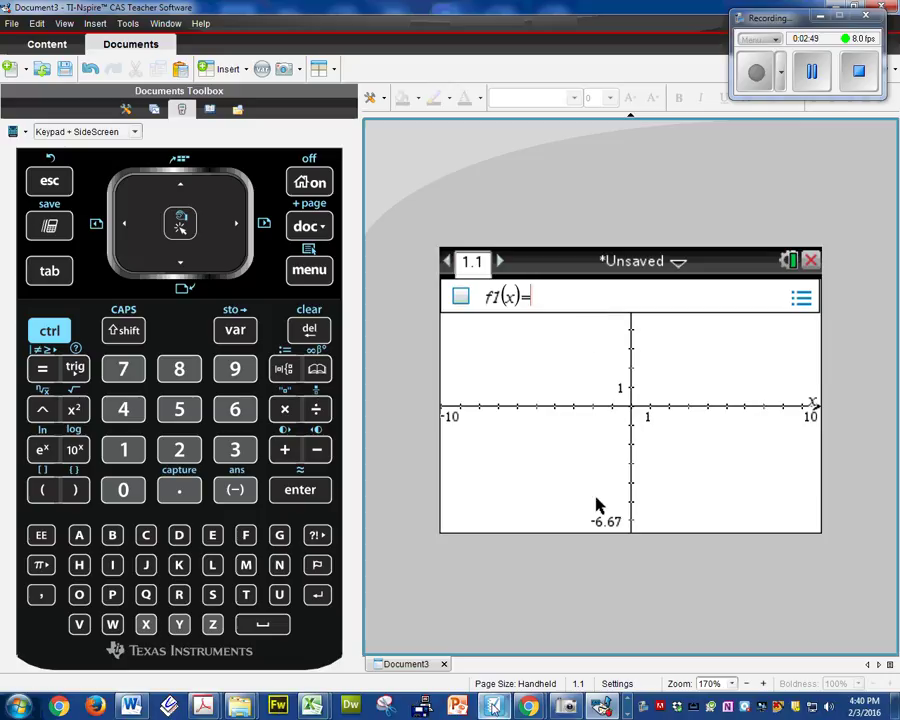
mouse_move(493, 706)
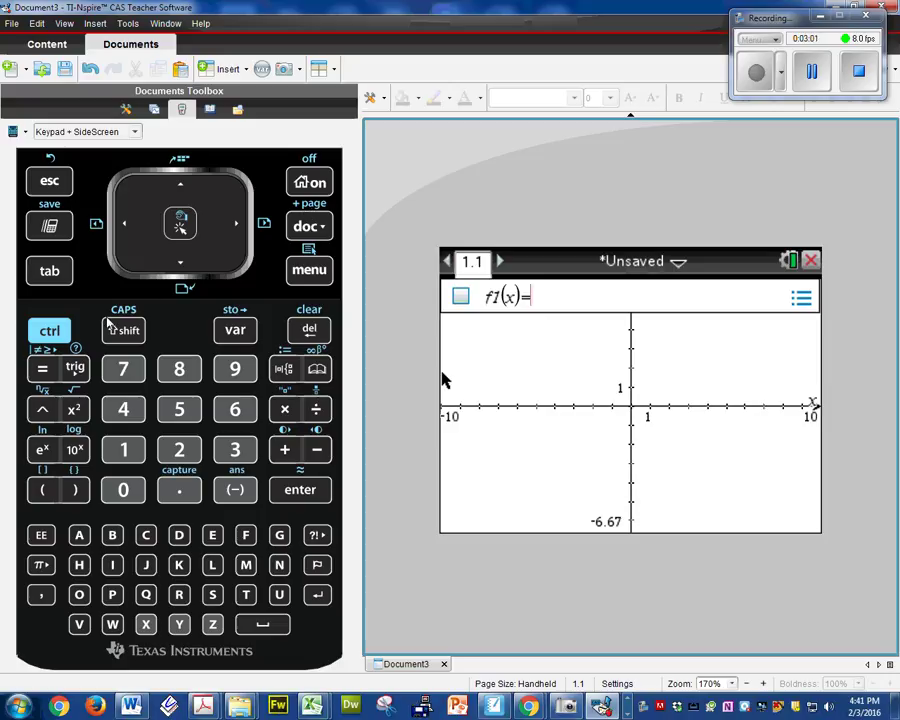
Step: Insert a new page 1.2 holding a Calculator app
click(58, 332)
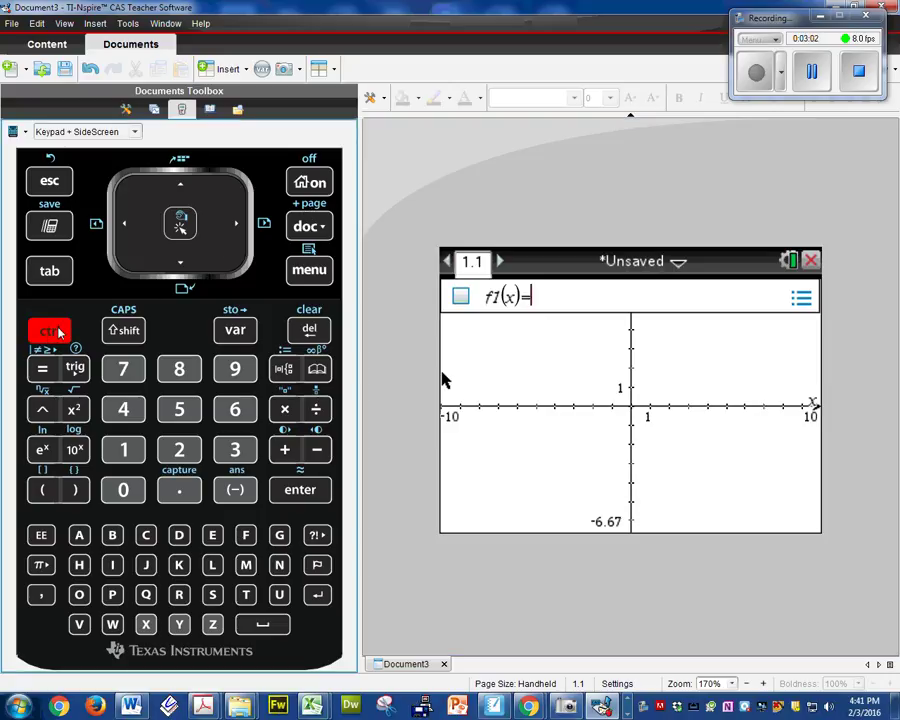
click(308, 226)
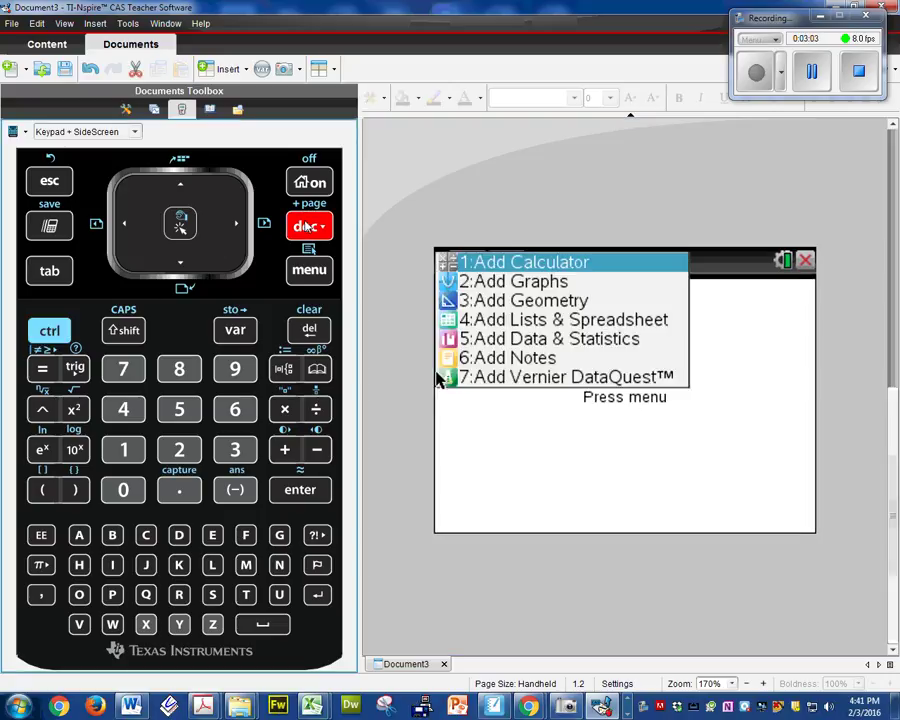
click(503, 262)
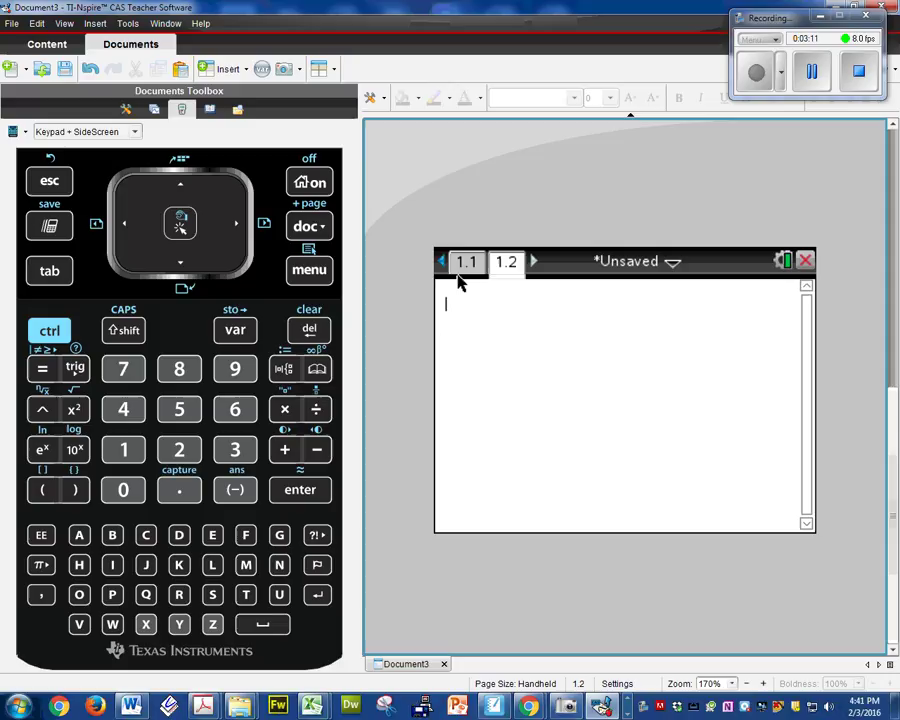
Step: Move to page 1.1 and back, then open page 1.2 from the page sorter
click(50, 334)
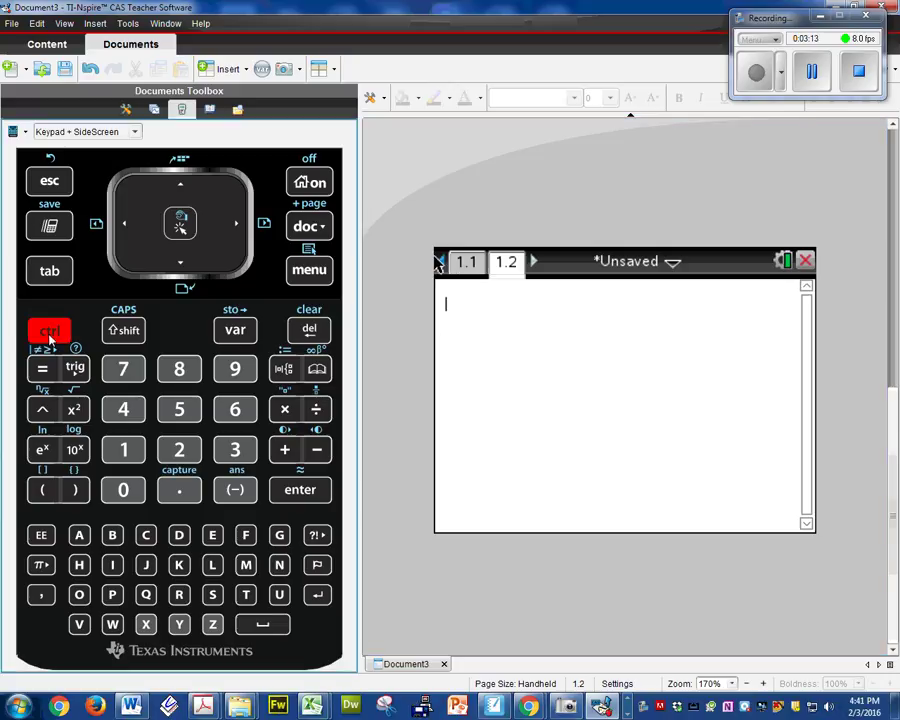
click(124, 227)
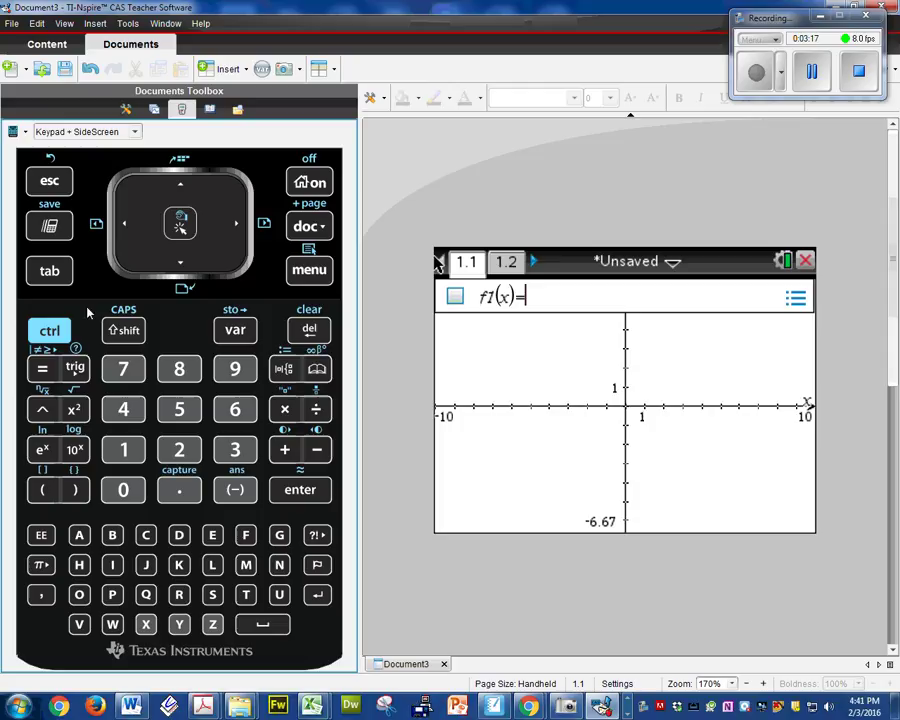
click(60, 335)
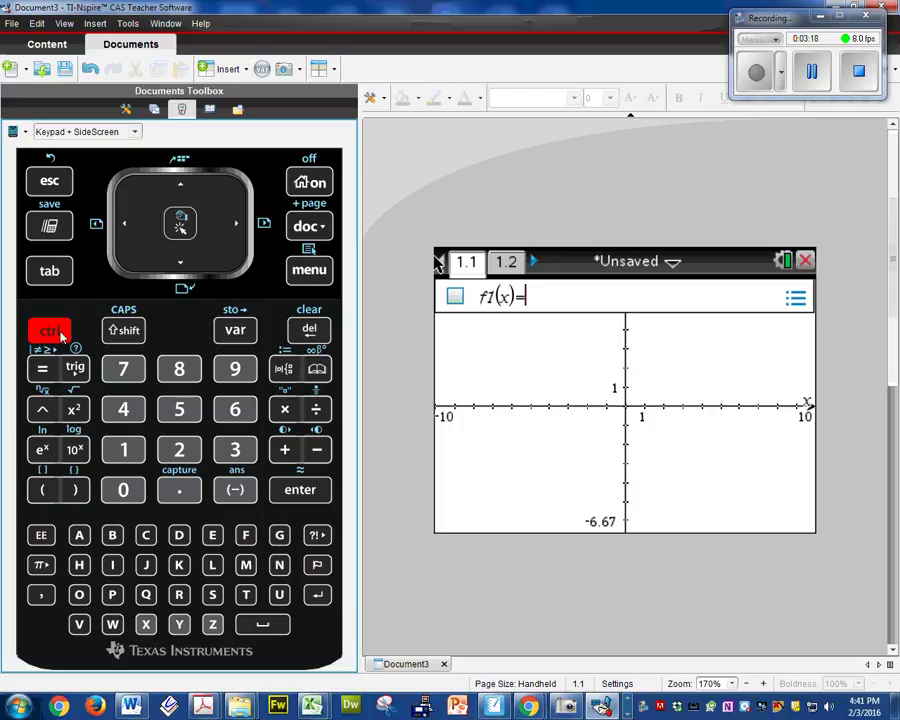
click(235, 229)
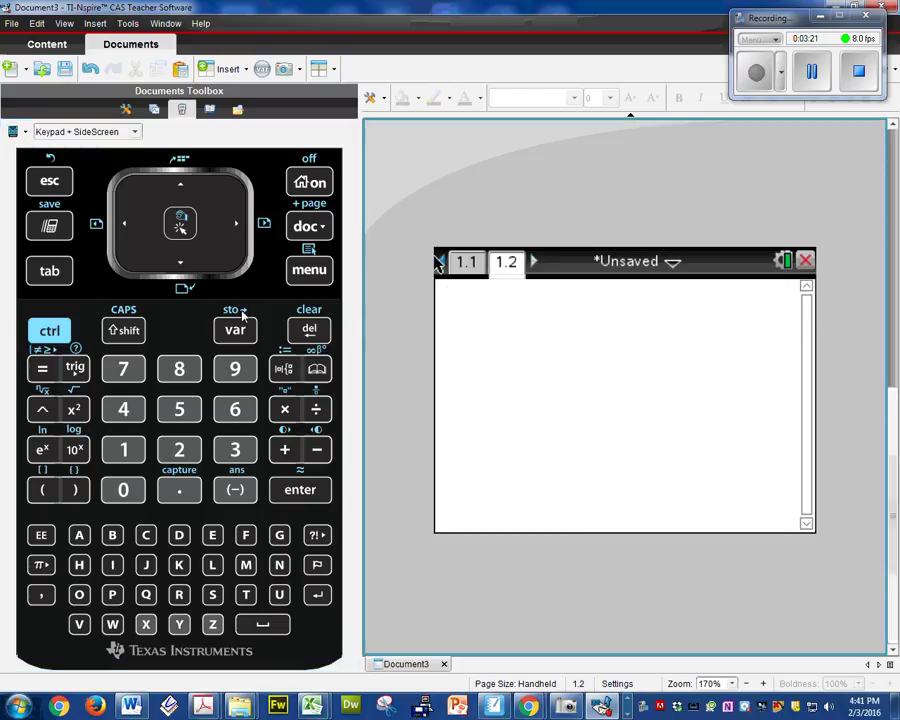
click(50, 331)
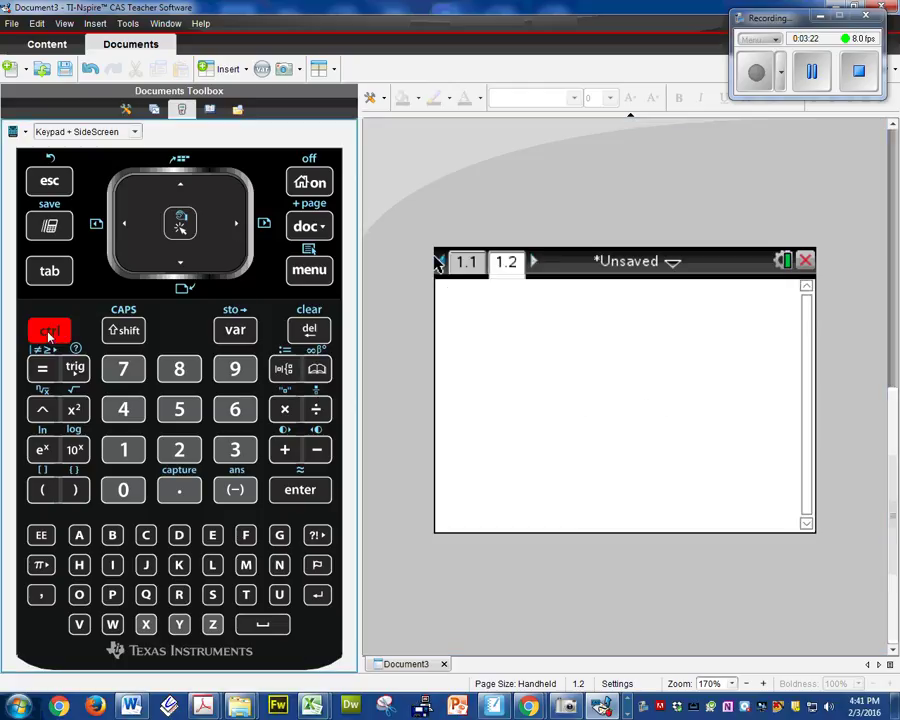
click(180, 184)
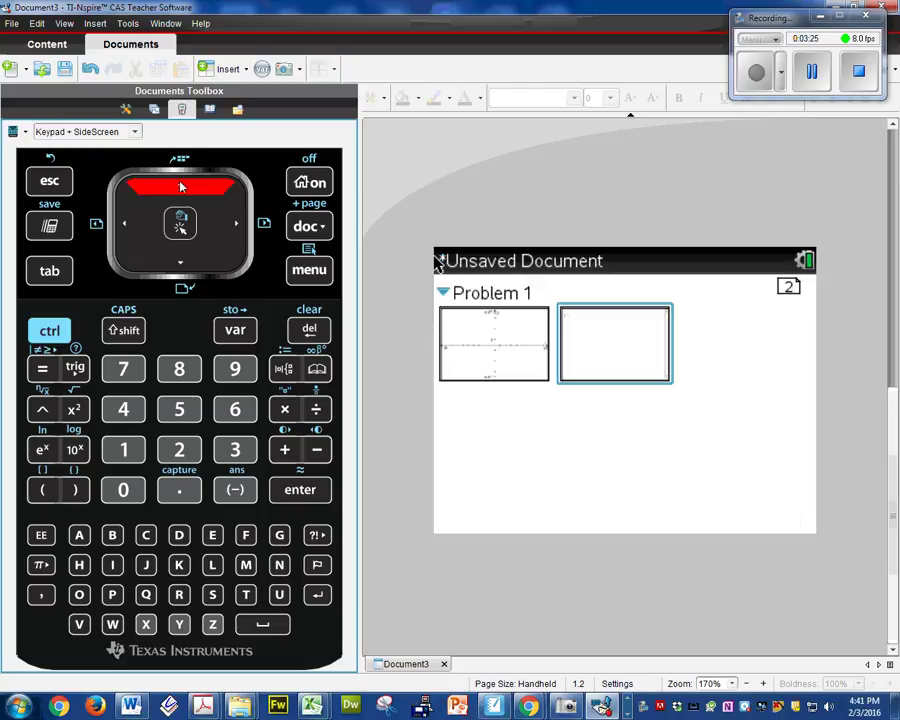
double_click(602, 358)
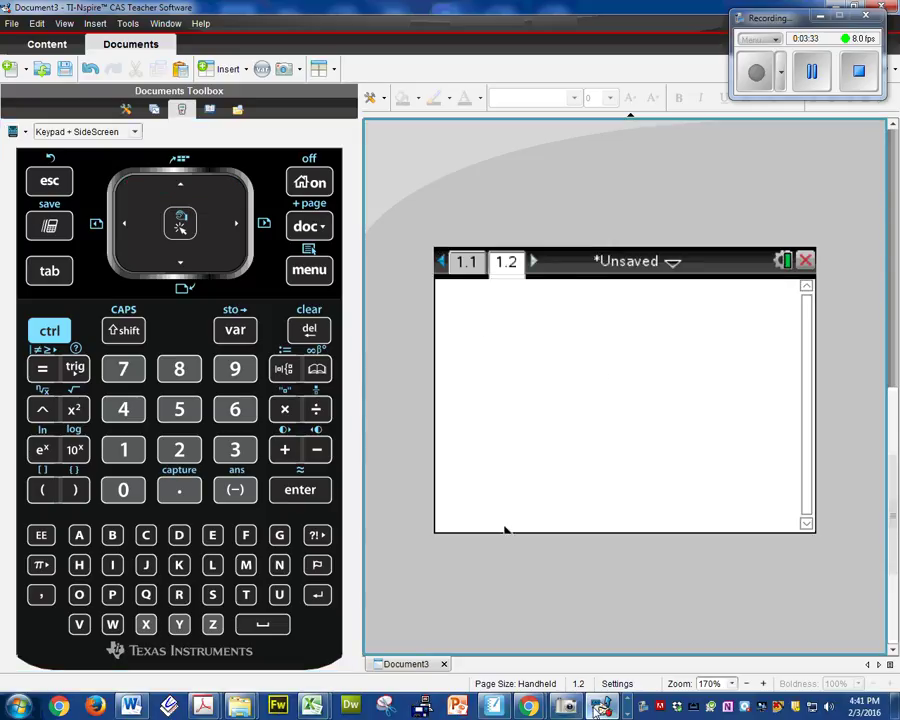
Step: Enter √37 on the calculator page and evaluate it exactly
mouse_move(498, 707)
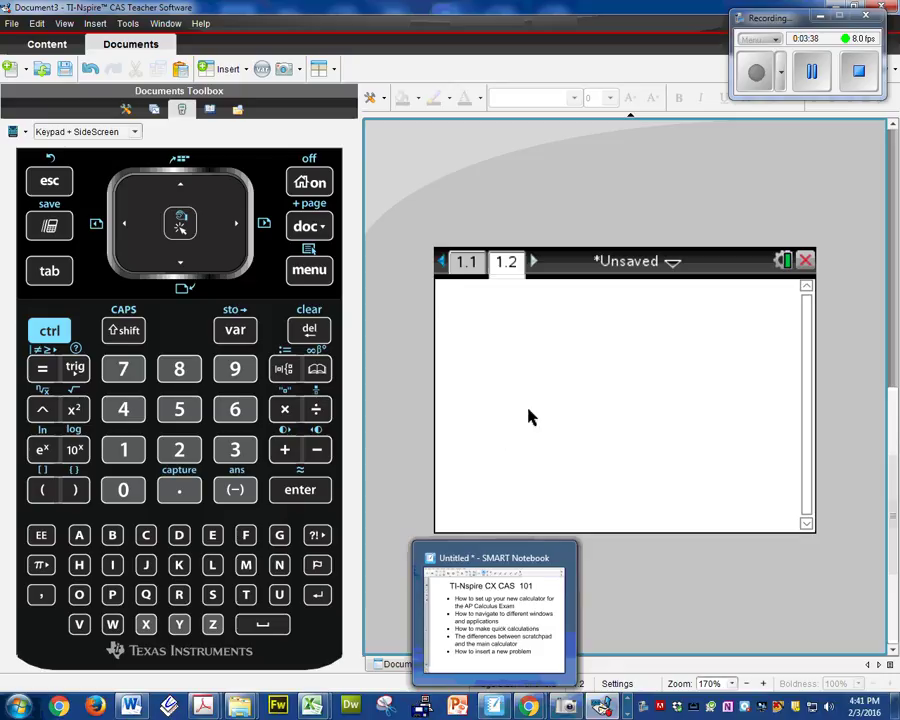
click(49, 331)
click(77, 410)
click(236, 450)
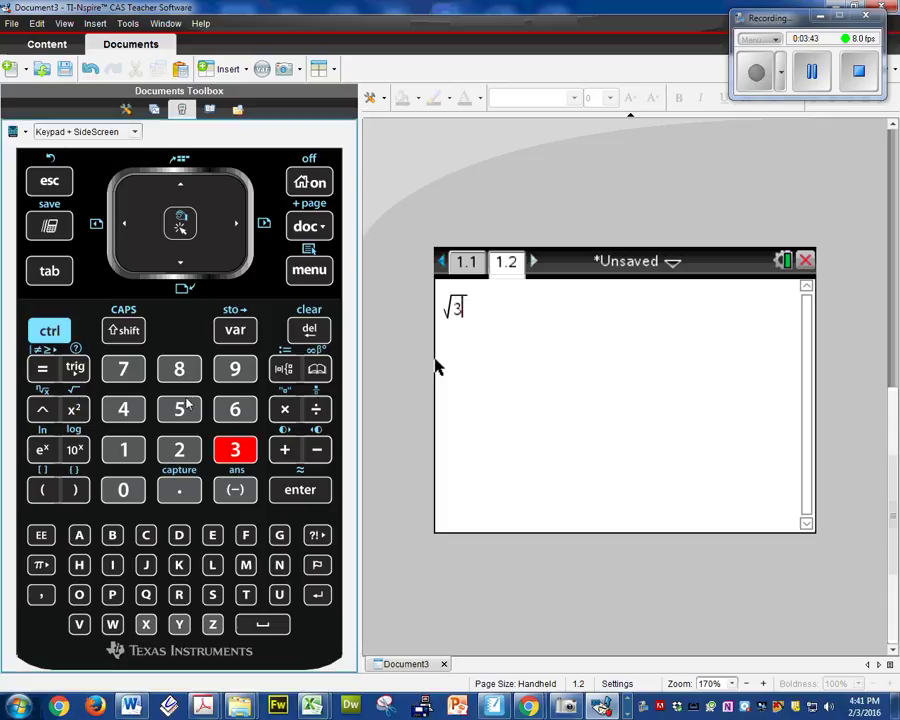
click(124, 368)
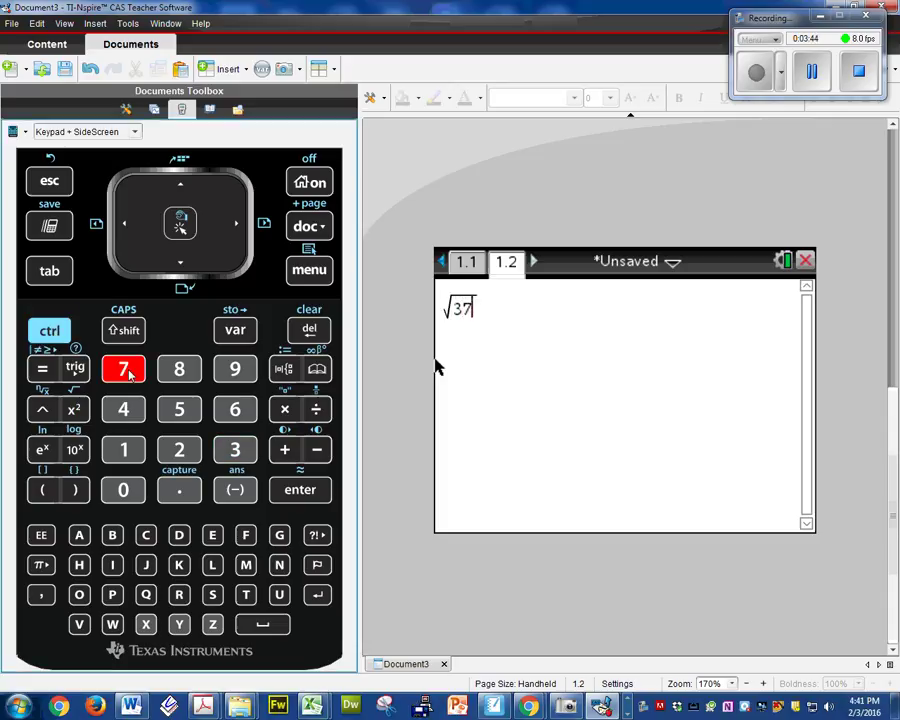
click(306, 494)
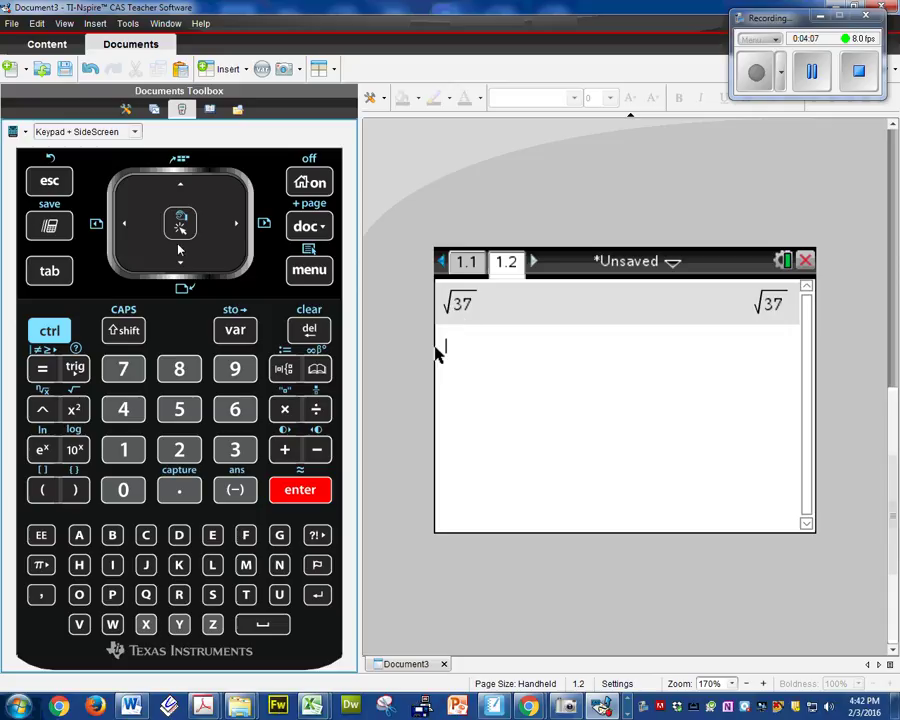
Step: Recall √37 and evaluate it approximately with Ctrl+Enter, giving 6.08276
click(180, 186)
click(180, 186)
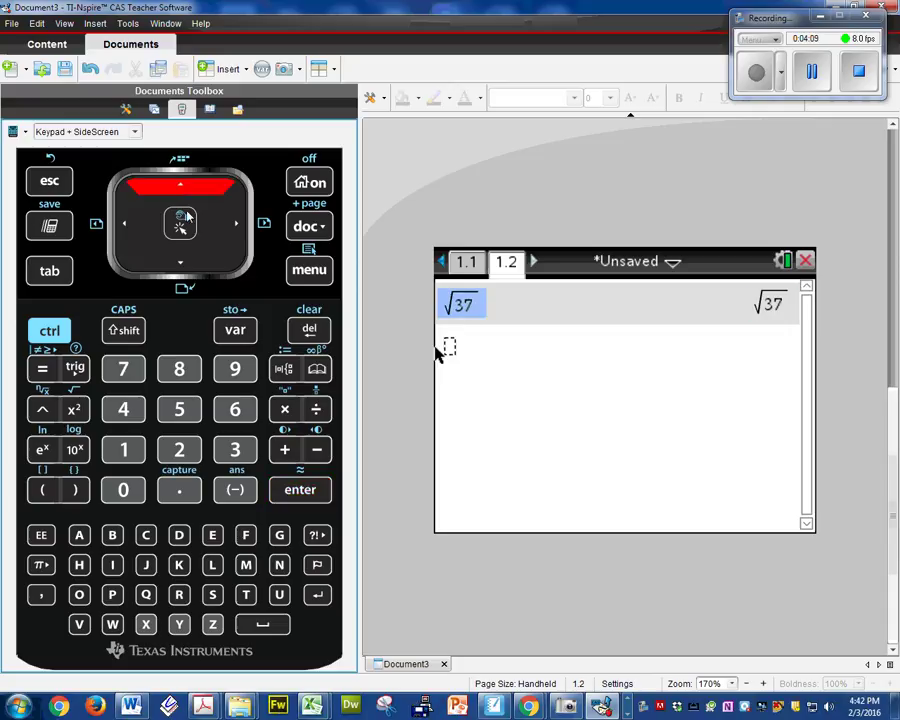
click(312, 495)
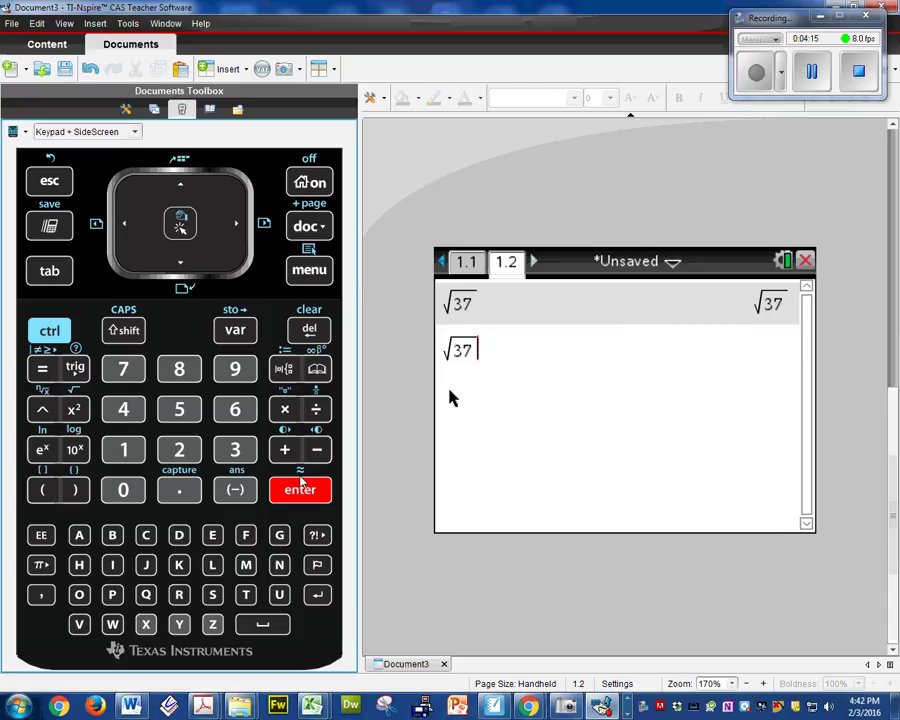
key(ctrl)
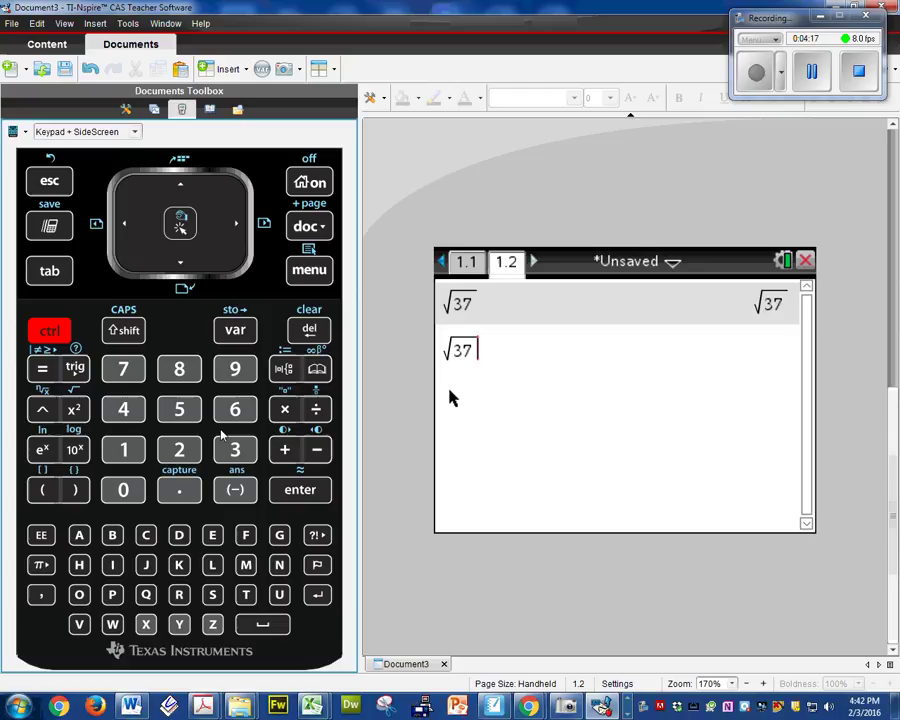
click(312, 490)
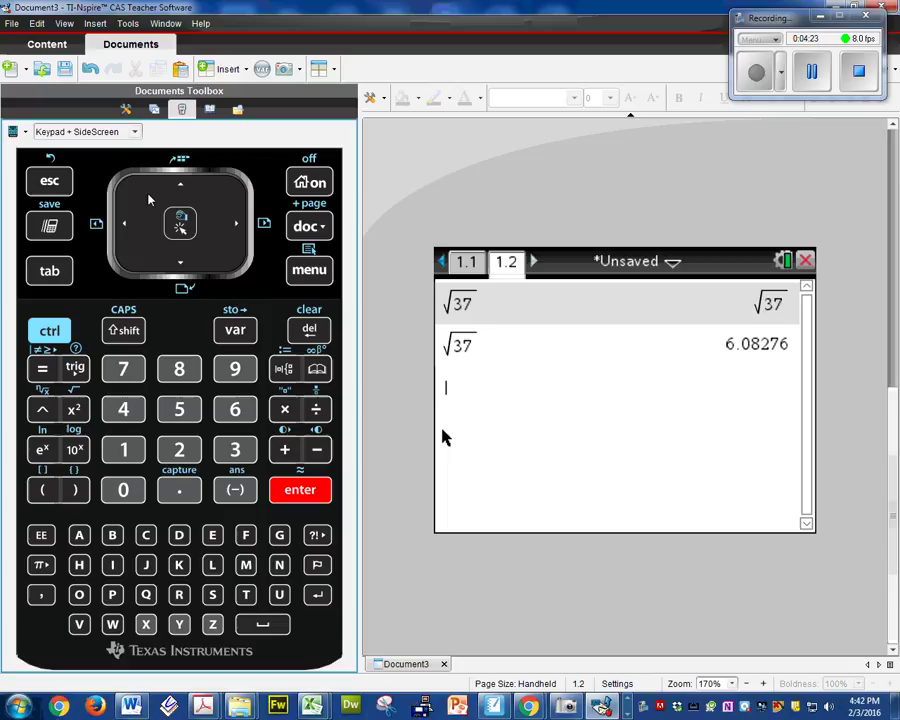
Step: Recall √37, append a decimal point, and evaluate √37. to get 6.08276
click(181, 188)
click(181, 188)
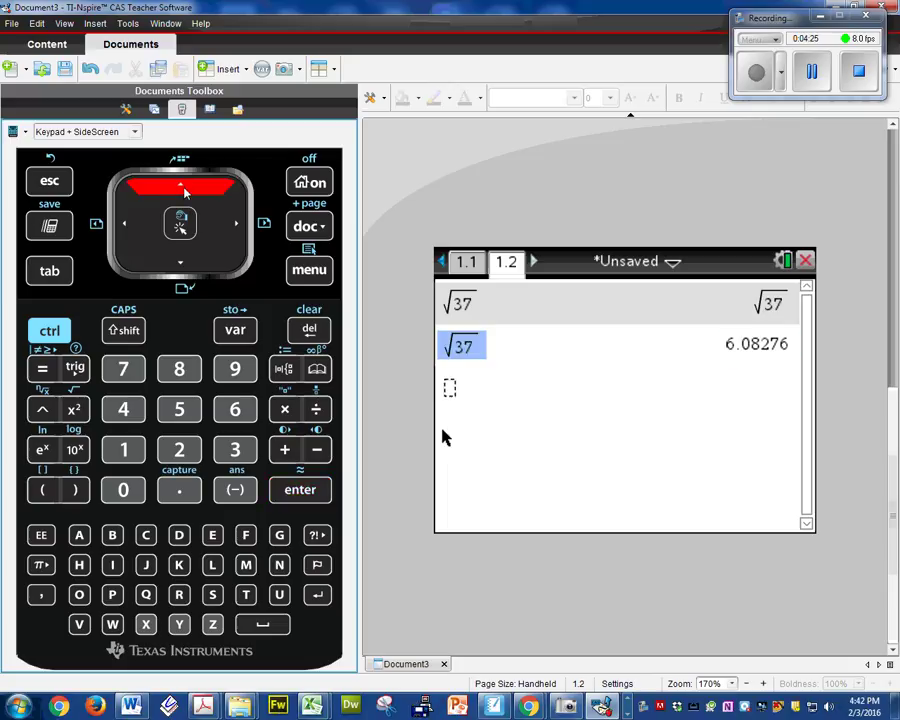
click(300, 489)
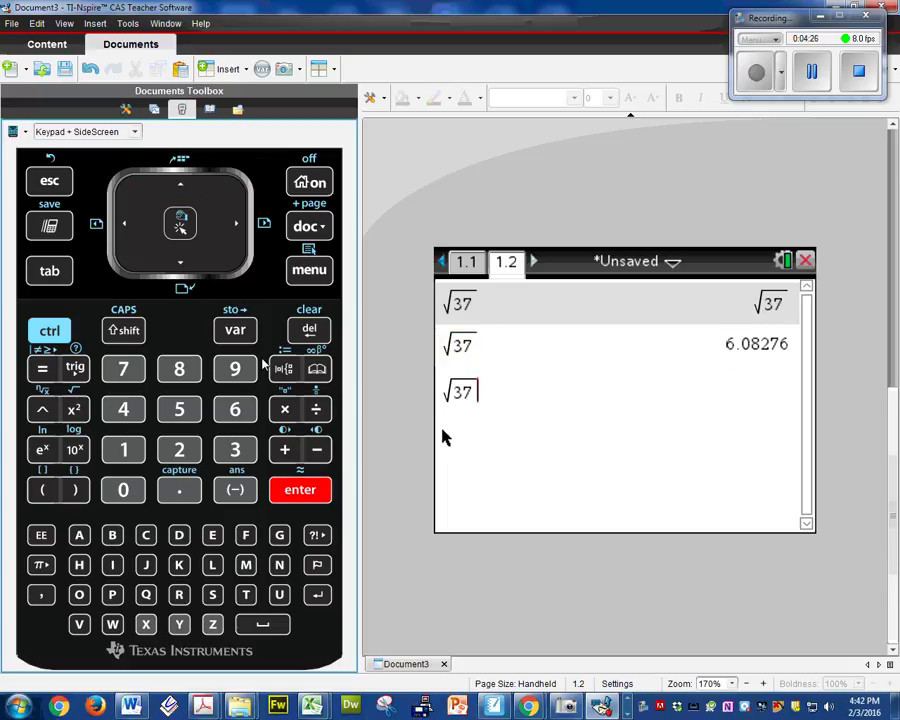
click(126, 226)
click(181, 495)
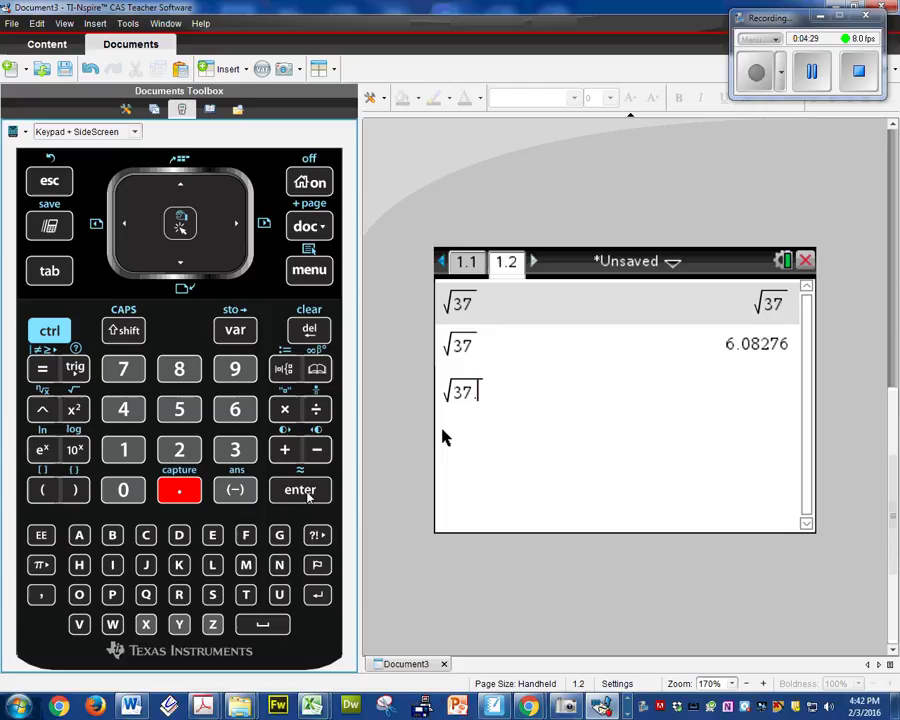
click(306, 491)
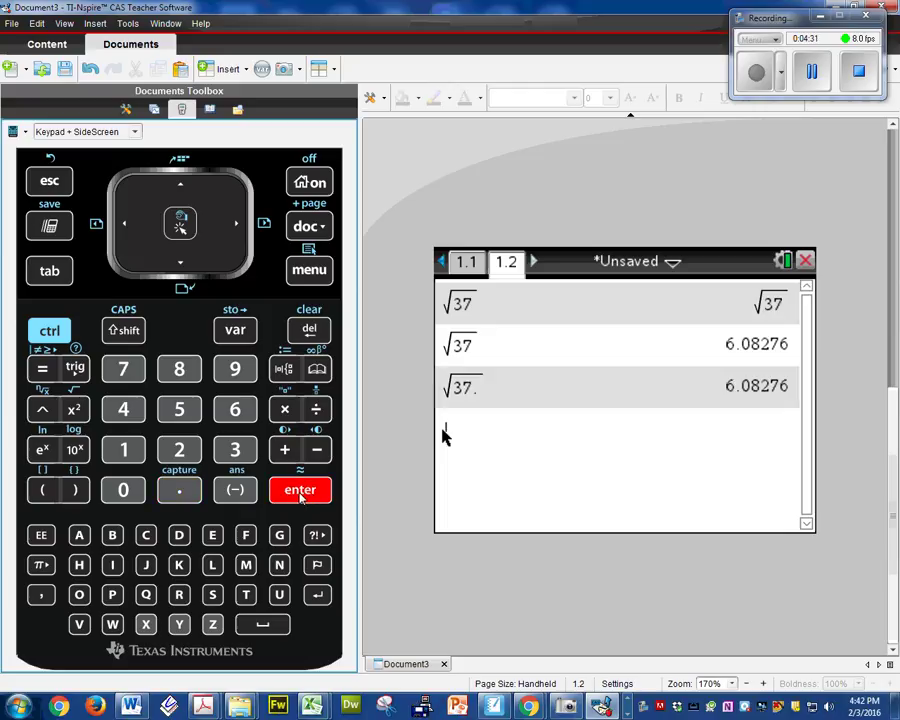
Step: Enter sin(π/6) with the fraction template and evaluate it to 1/2
click(76, 370)
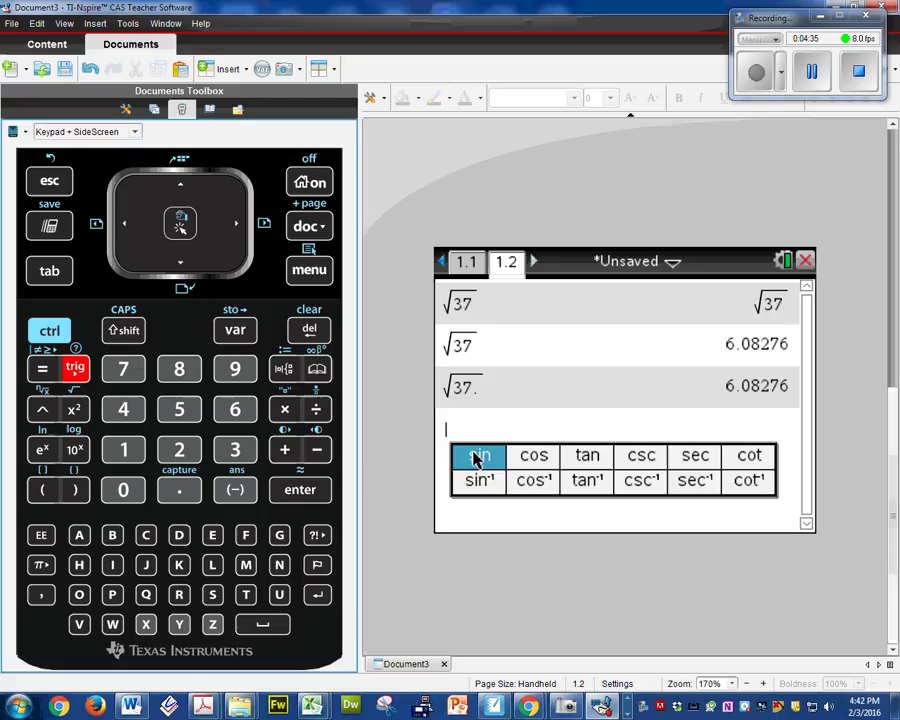
click(476, 458)
click(45, 332)
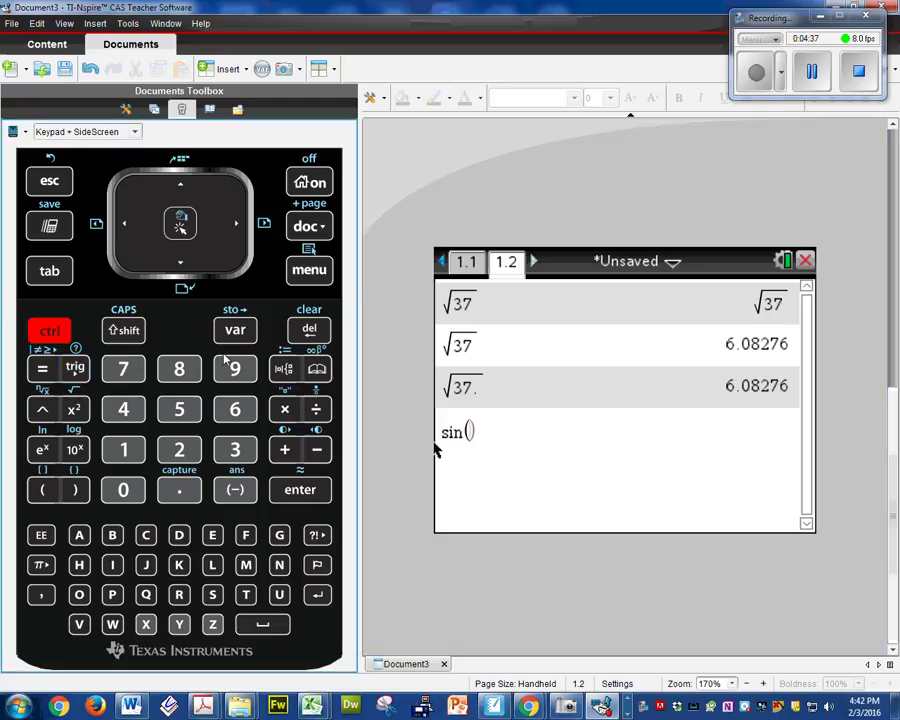
click(317, 408)
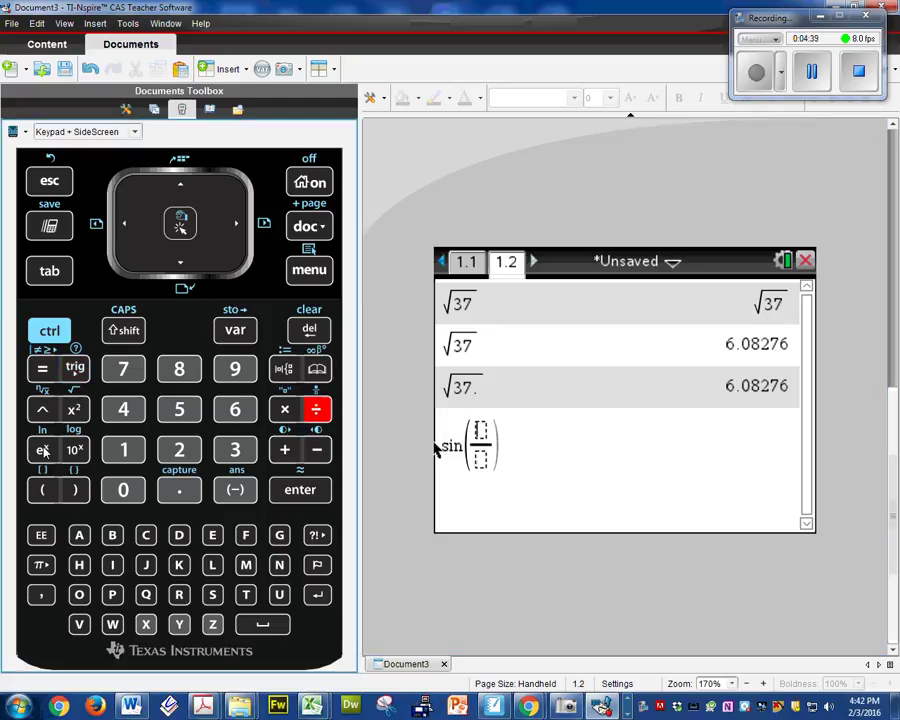
click(42, 565)
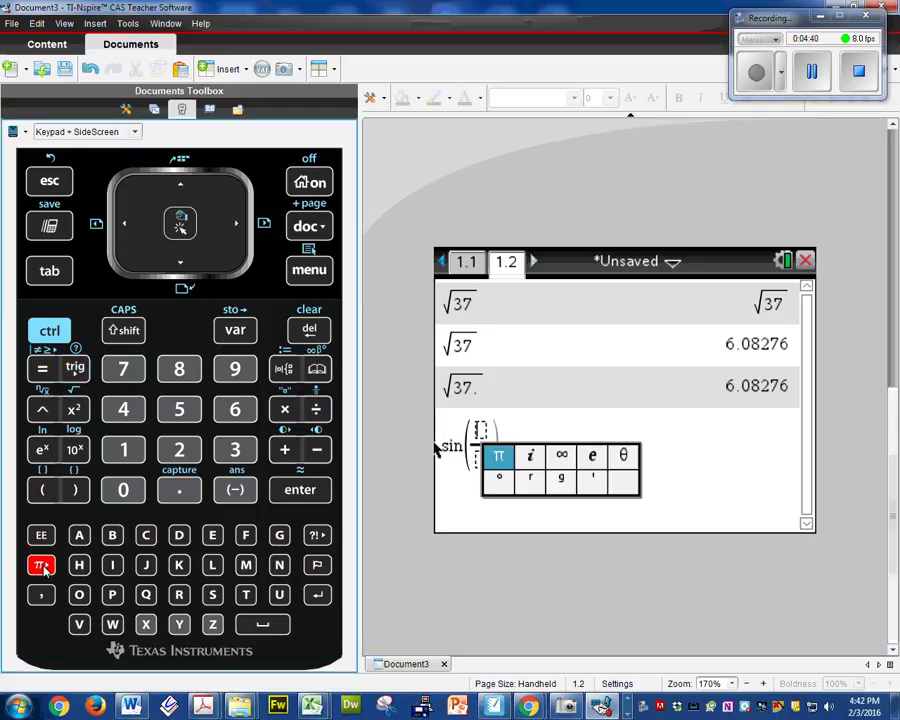
click(300, 490)
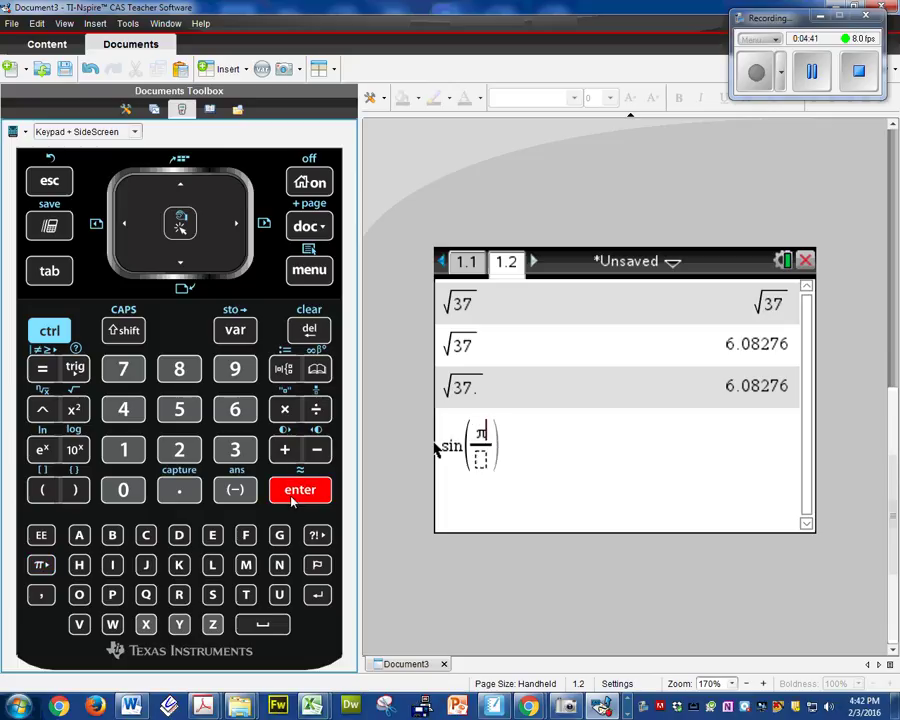
click(181, 264)
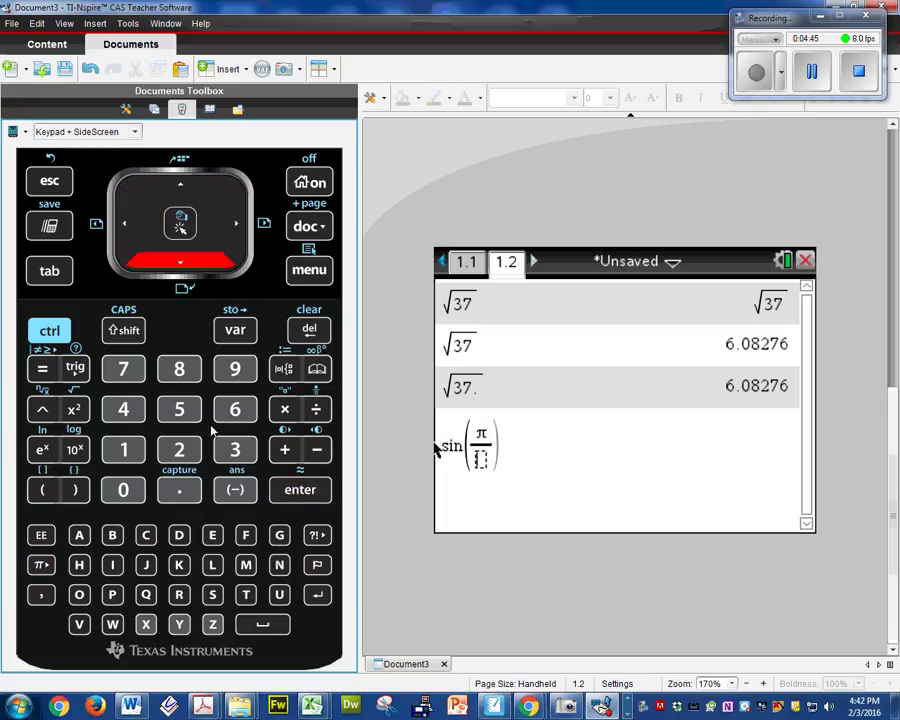
click(235, 409)
click(317, 490)
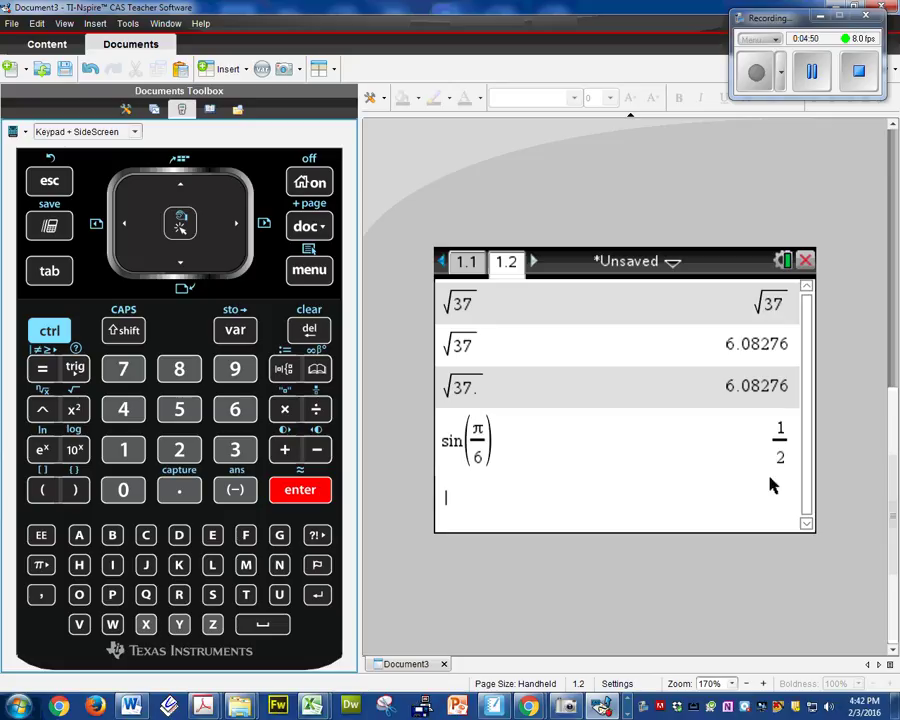
Step: Recall sin(π/6), change the denominator to 3, and evaluate sin(π/3) as √3/2
click(178, 188)
click(176, 190)
click(299, 490)
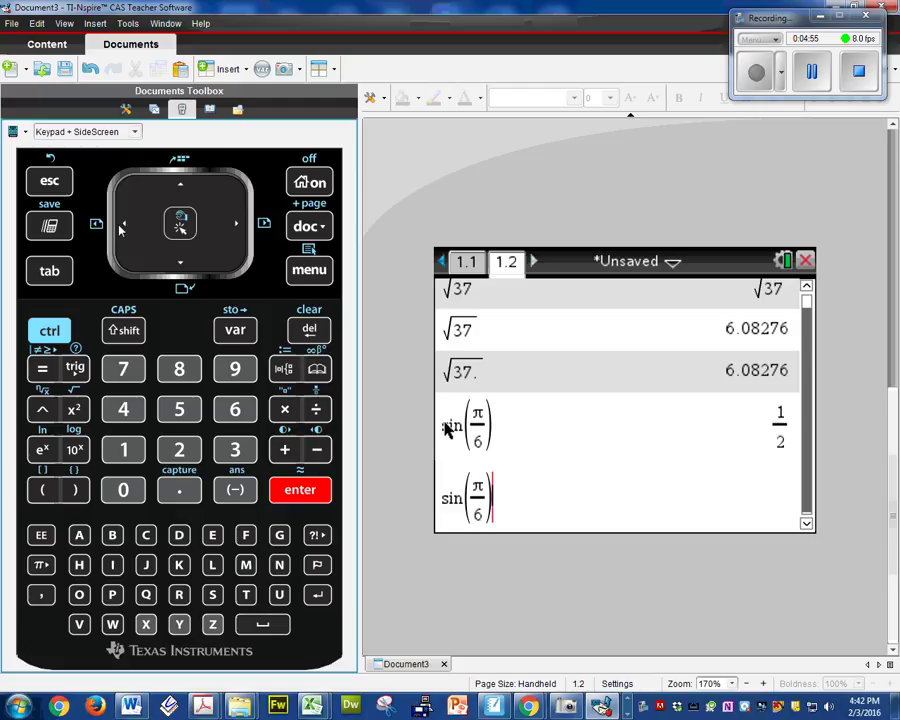
click(176, 265)
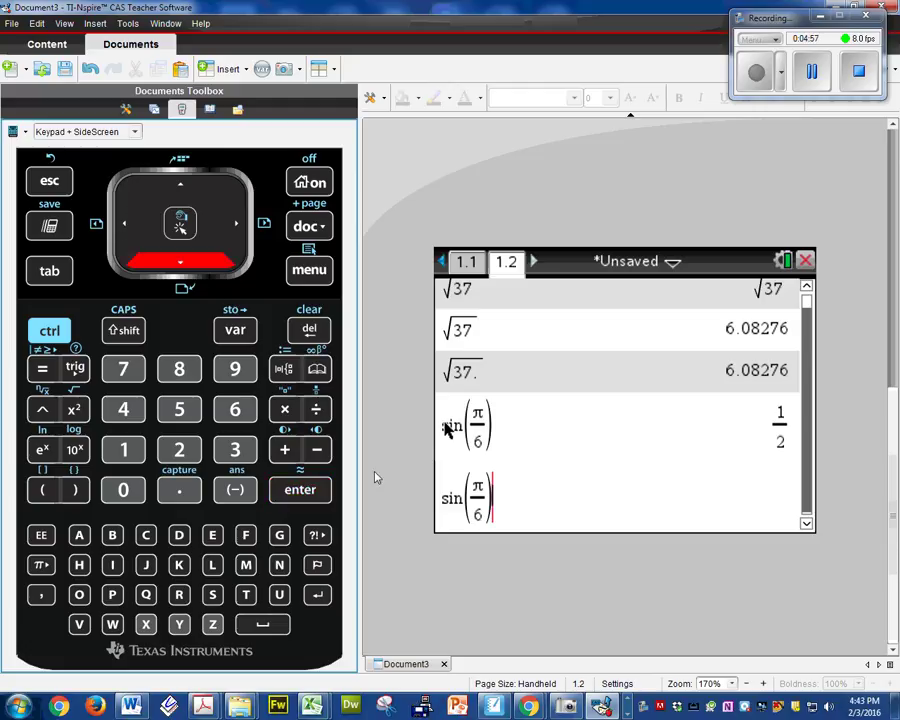
key(BackSpace)
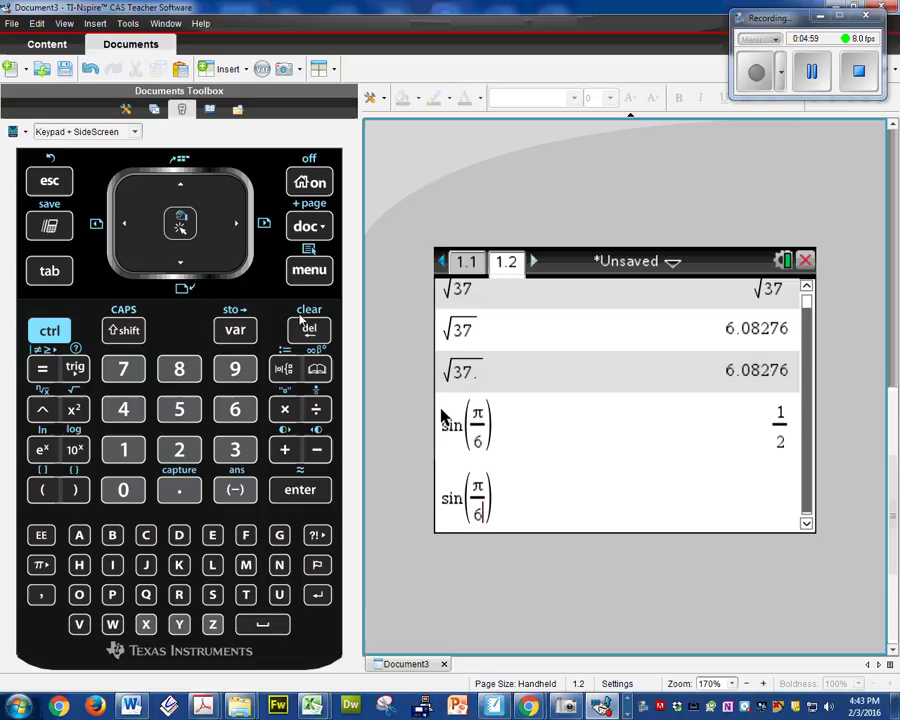
text(3)
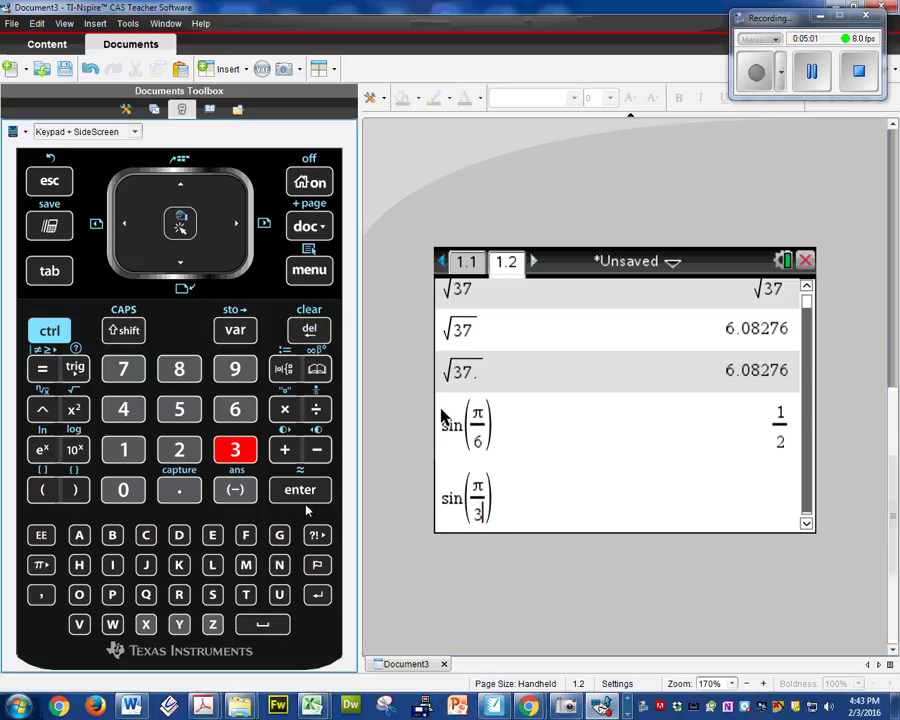
click(308, 494)
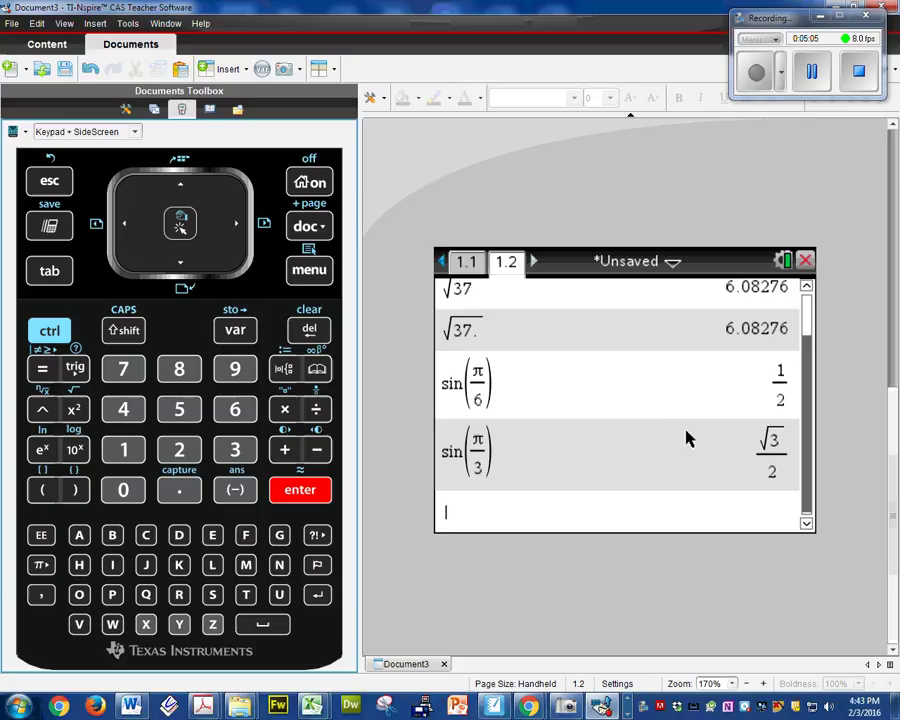
Step: Recall sin(π/3) and evaluate it approximately with Ctrl+Enter, giving 0.866025
key(Up)
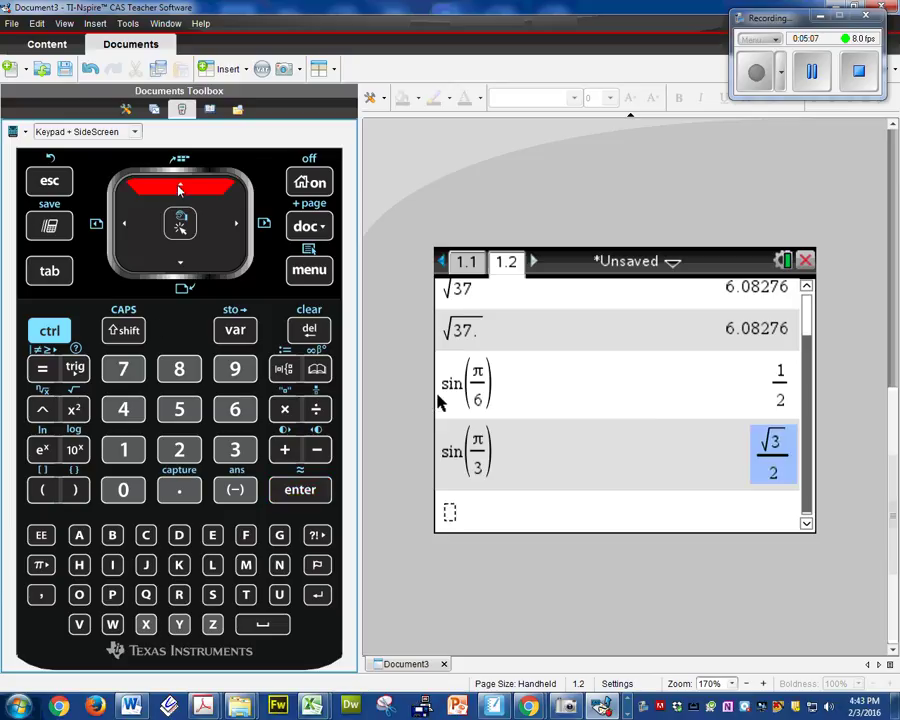
key(Up)
key(Return)
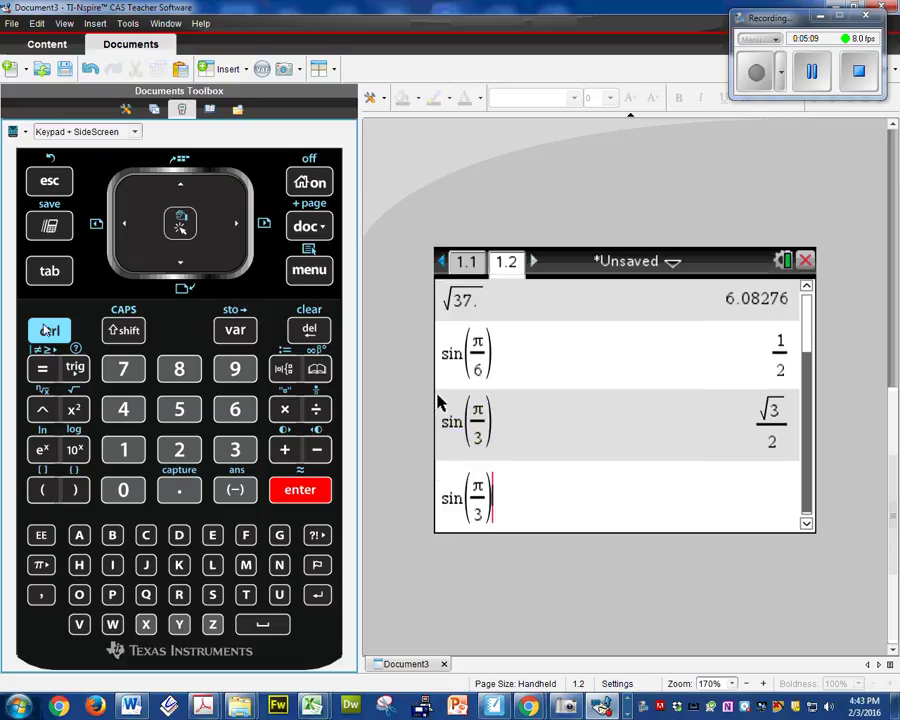
key(ctrl)
key(Return)
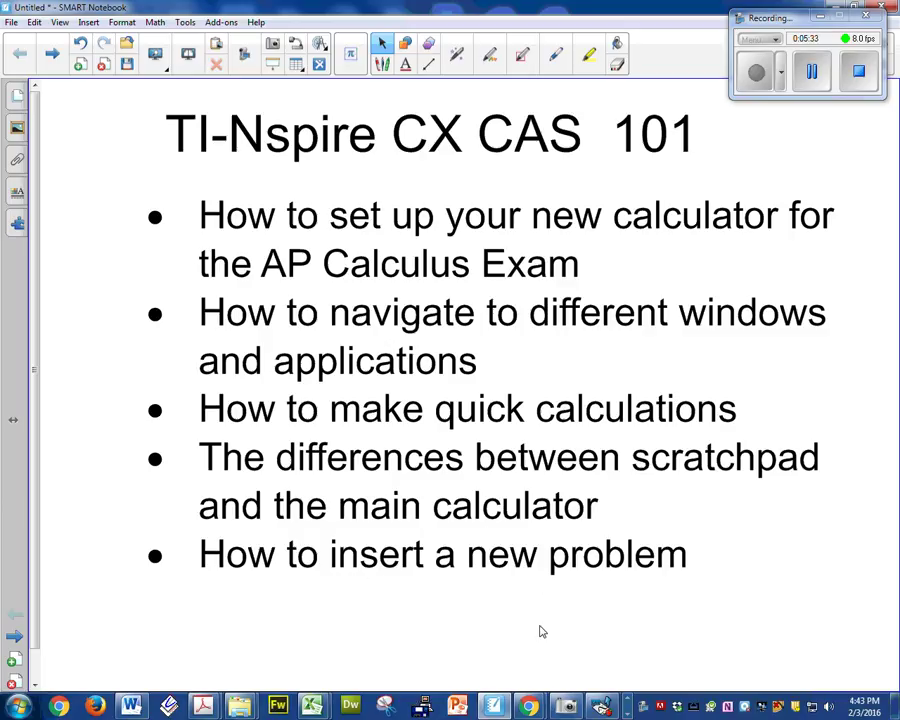
Step: Switch from SMART Notebook back to the TI-Nspire calculator page 1.2
click(601, 704)
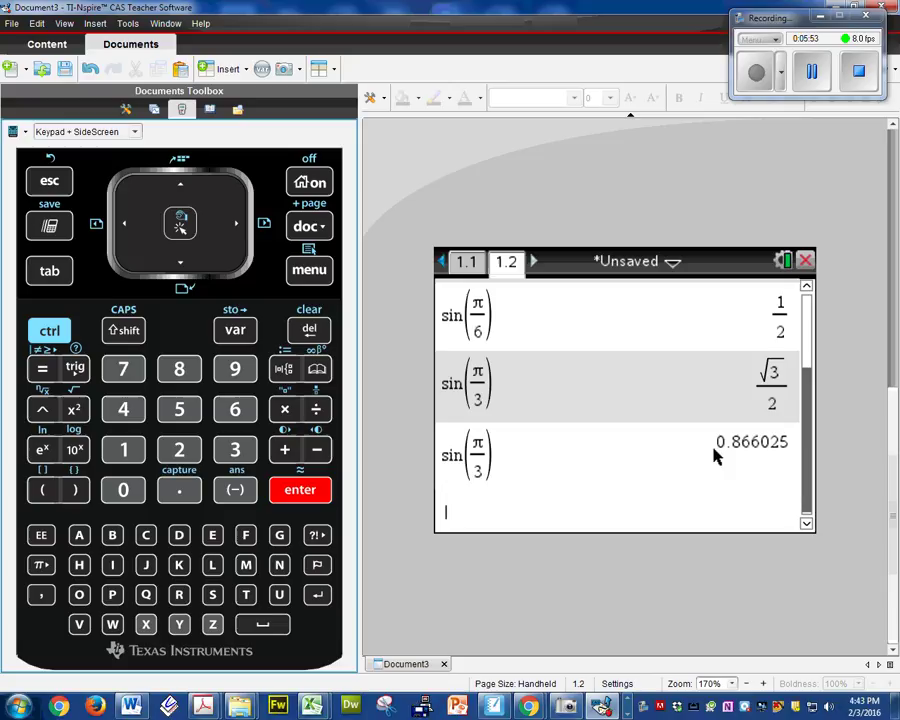
Step: Store the copied 0.866025 result in variable a using sto→, then evaluate a
click(180, 187)
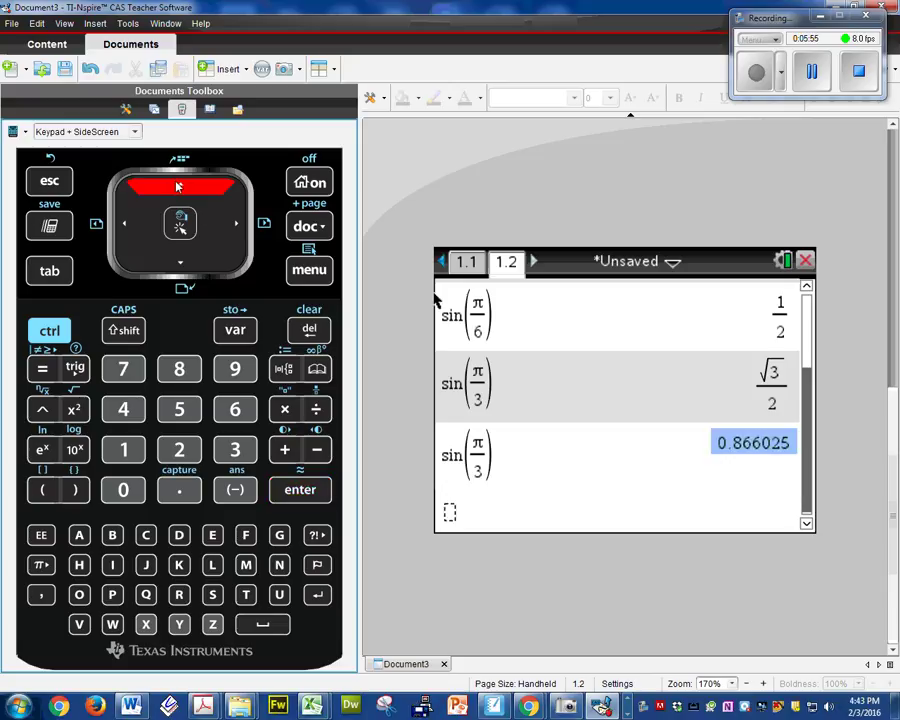
click(303, 495)
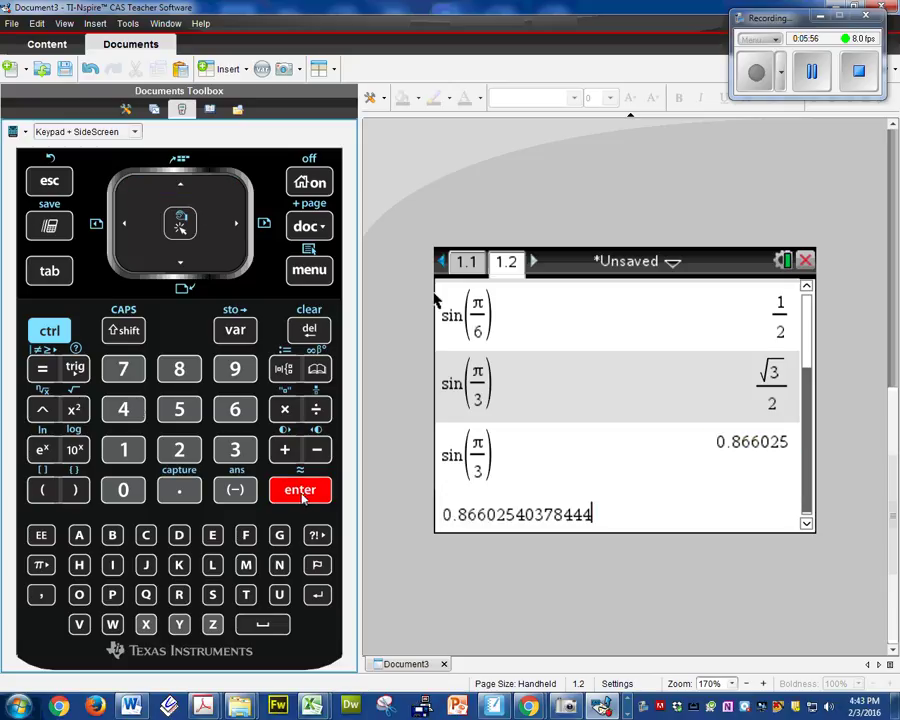
click(49, 330)
click(233, 330)
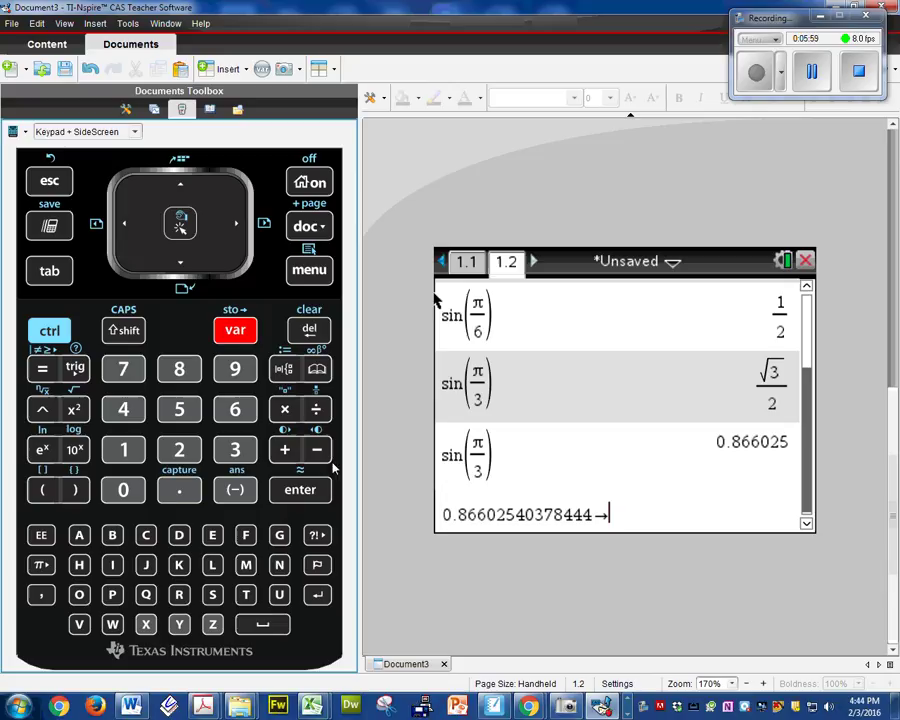
click(79, 537)
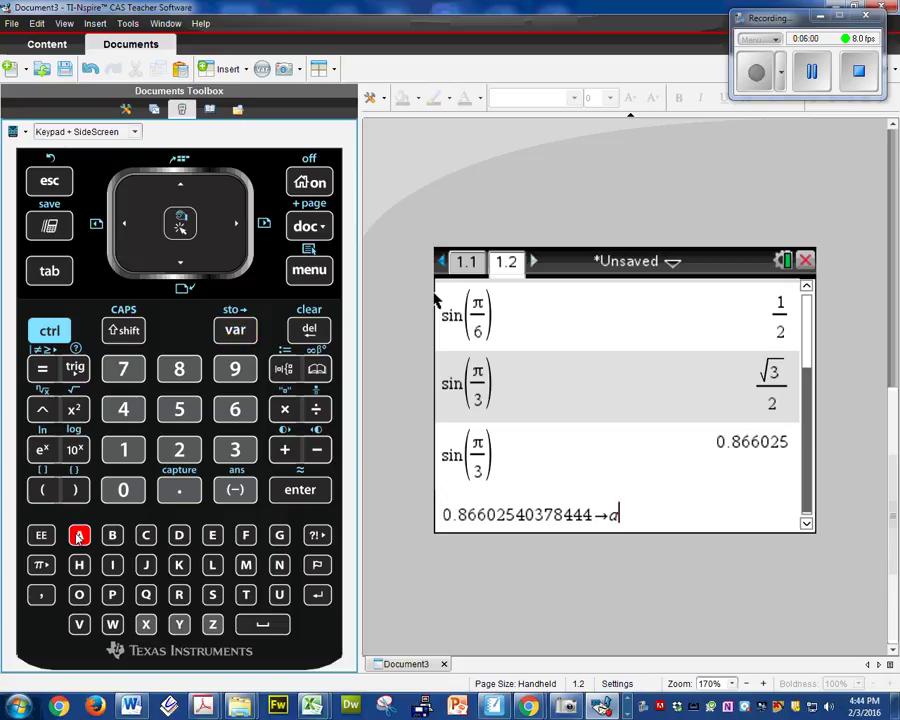
click(296, 490)
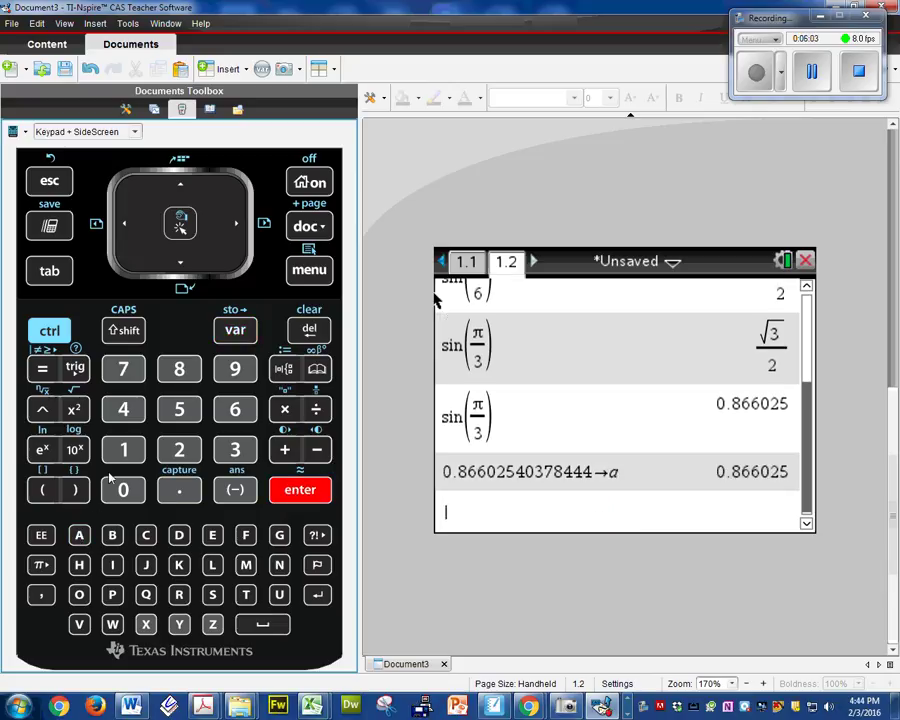
click(79, 535)
click(282, 491)
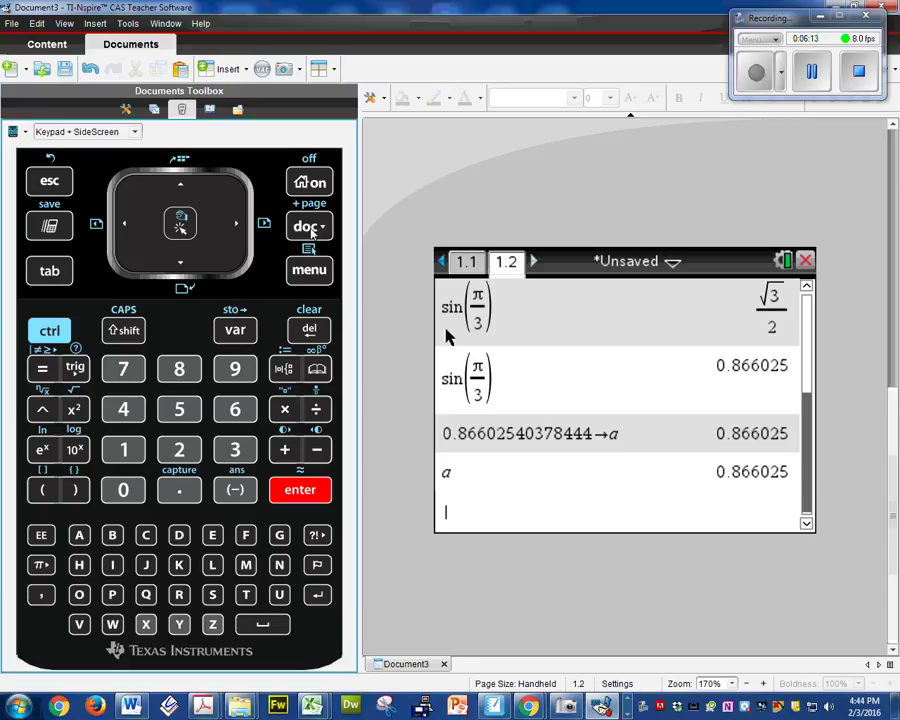
Step: Insert a new Problem 2 into the document with a Calculator page
click(308, 227)
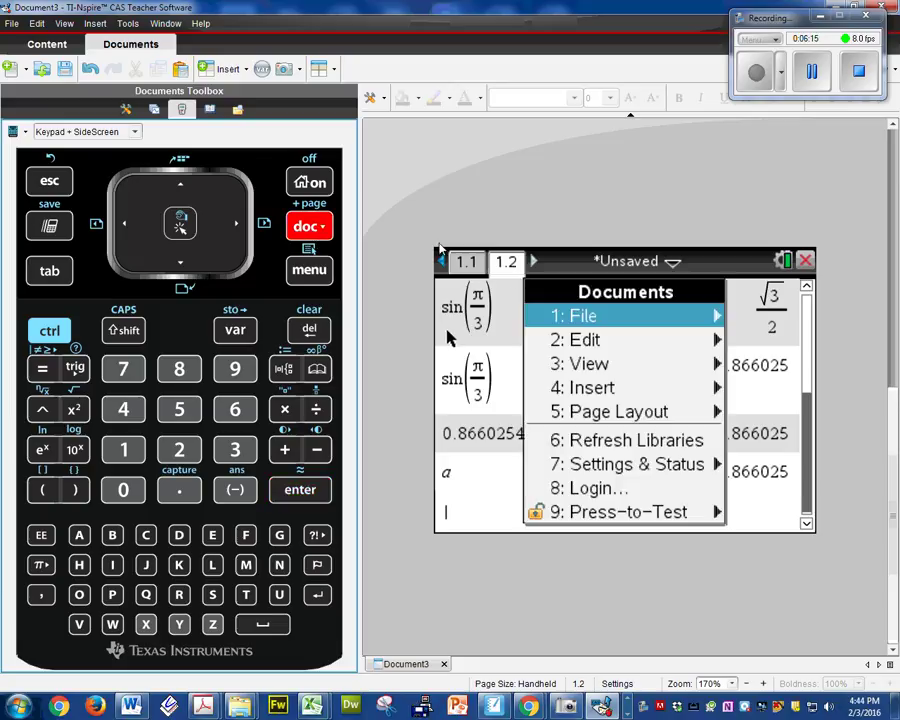
click(625, 402)
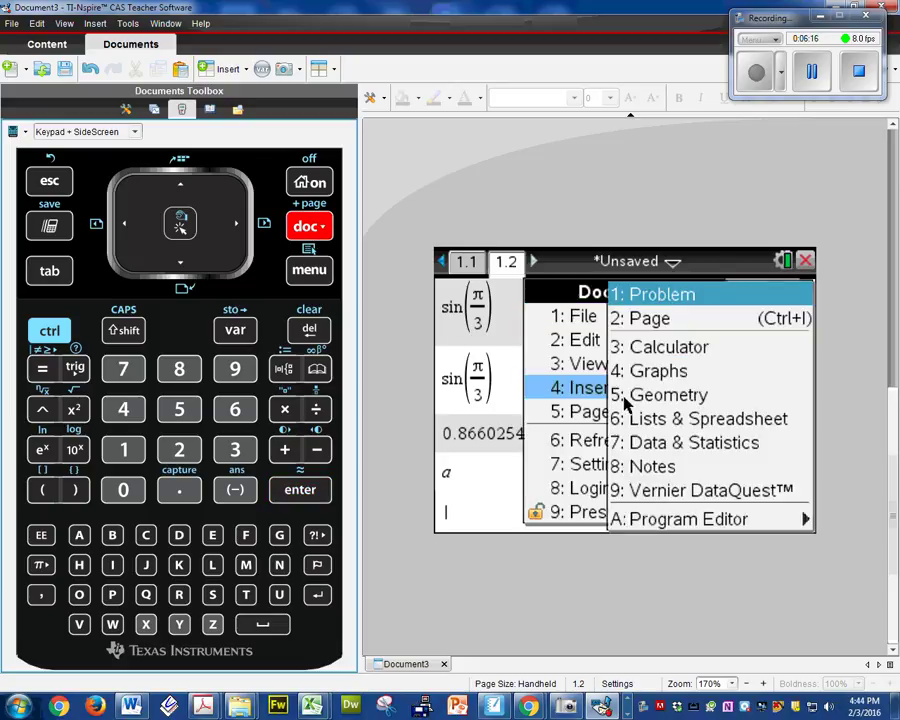
click(663, 295)
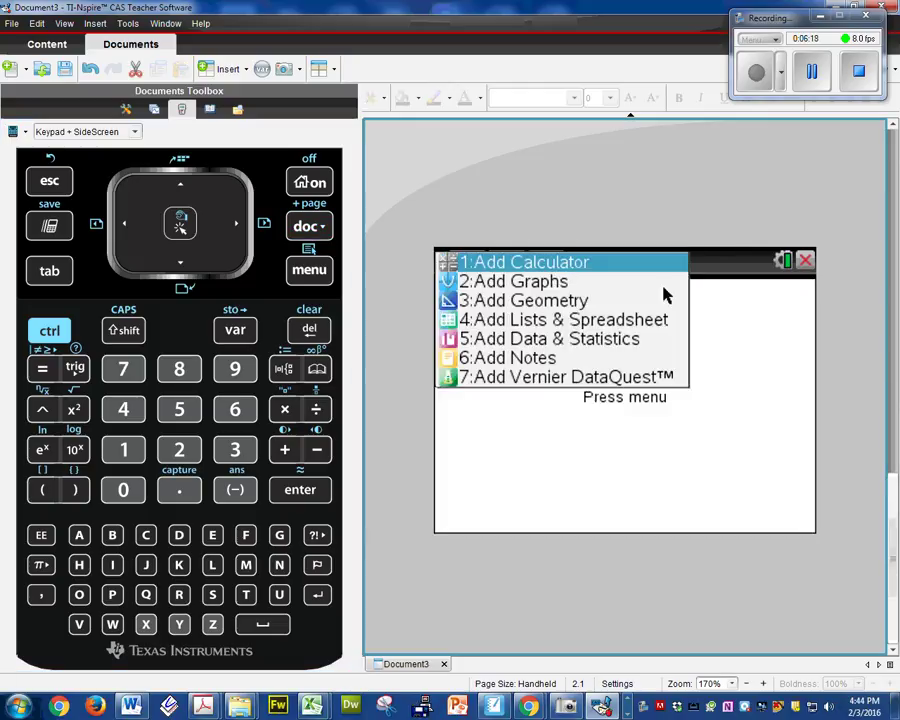
click(590, 263)
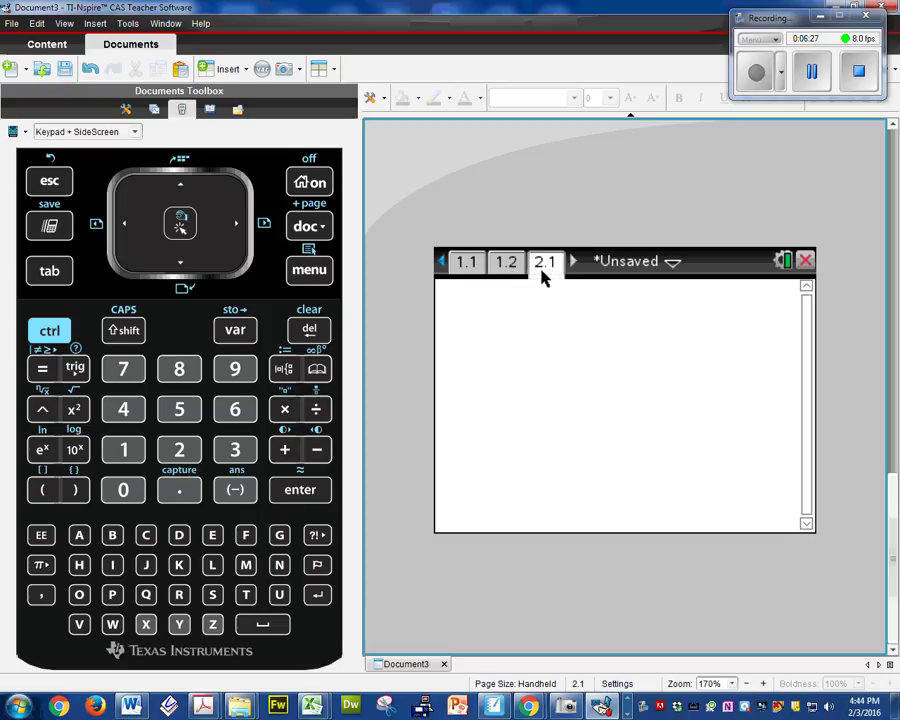
Step: Open page 2.1 of Problem 2 from the page sorter overview
click(53, 334)
click(180, 187)
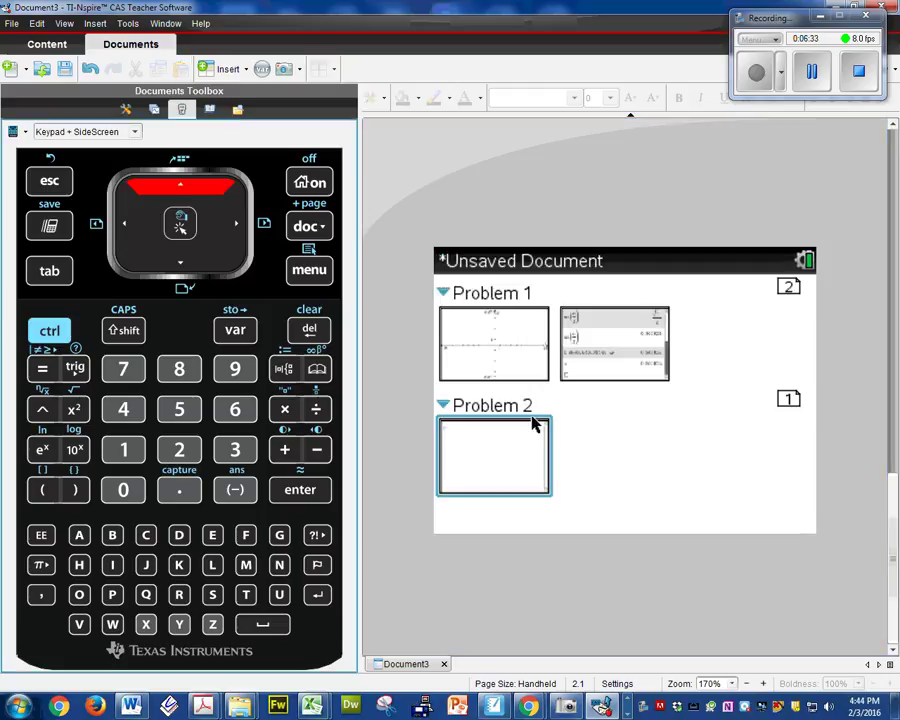
double_click(508, 477)
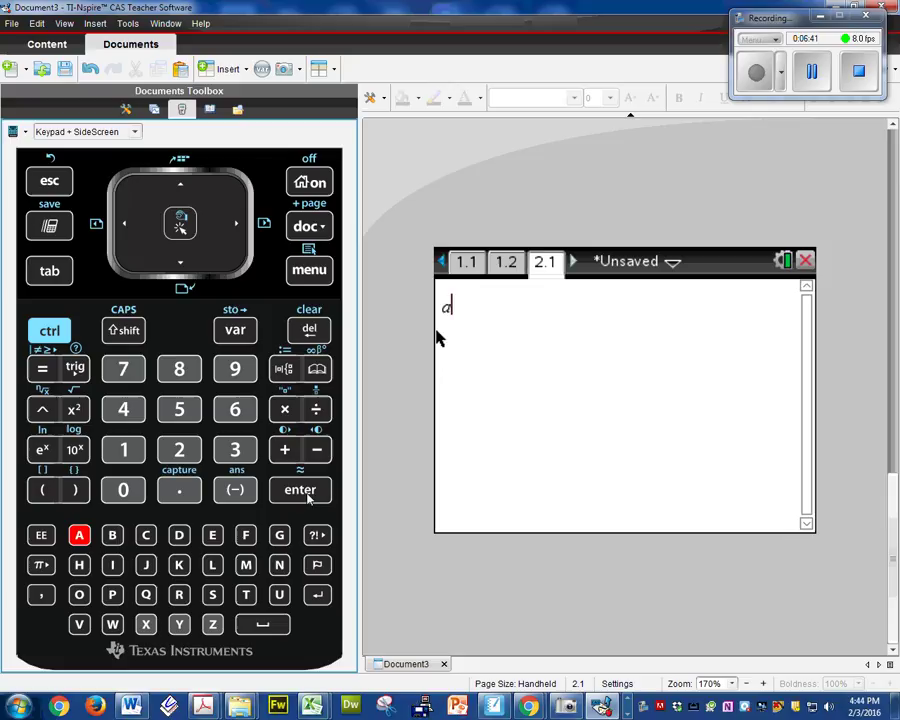
Step: On page 2.1, evaluate a, store 12 in a, and check that a returns 12
key(Return)
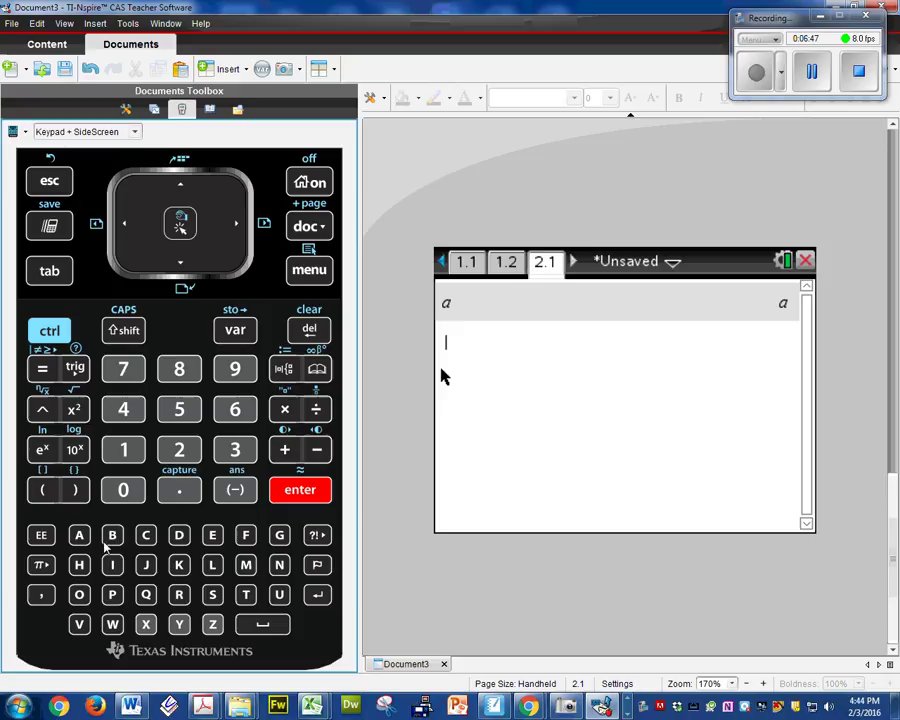
text(12)
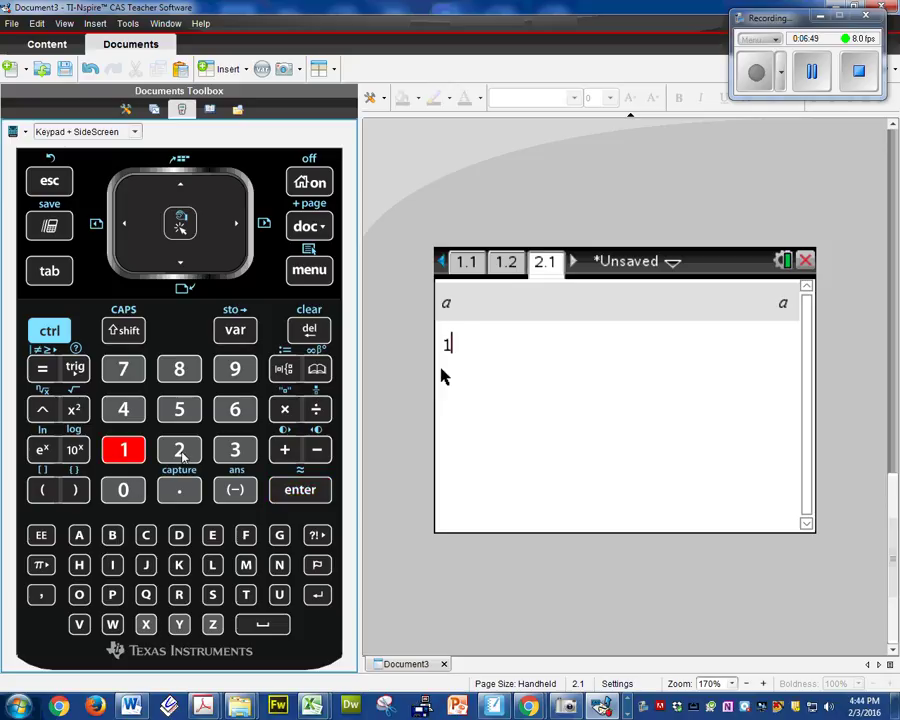
click(50, 331)
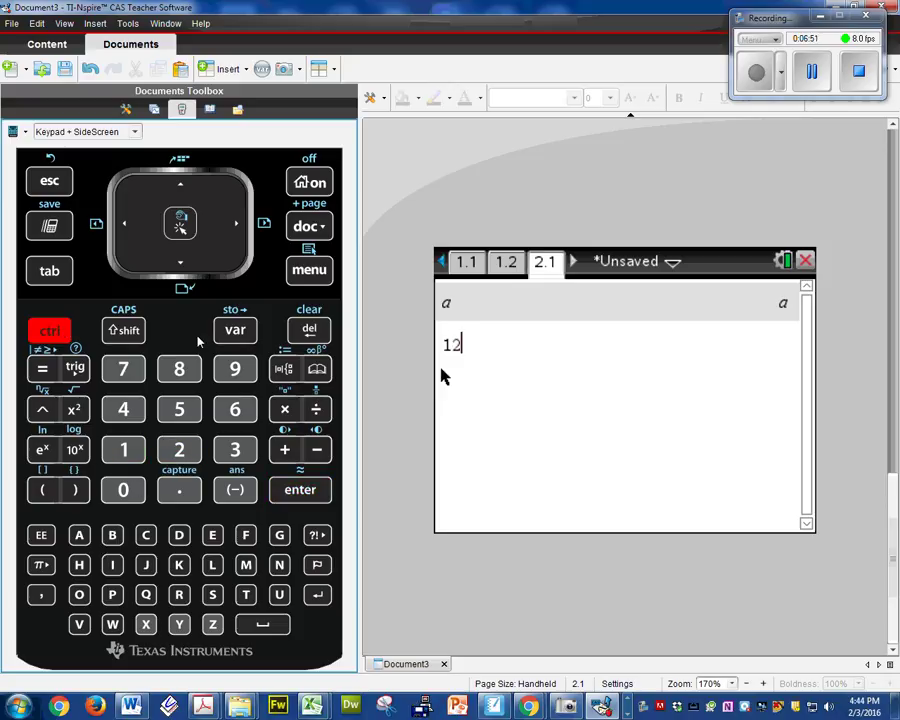
click(234, 330)
click(79, 535)
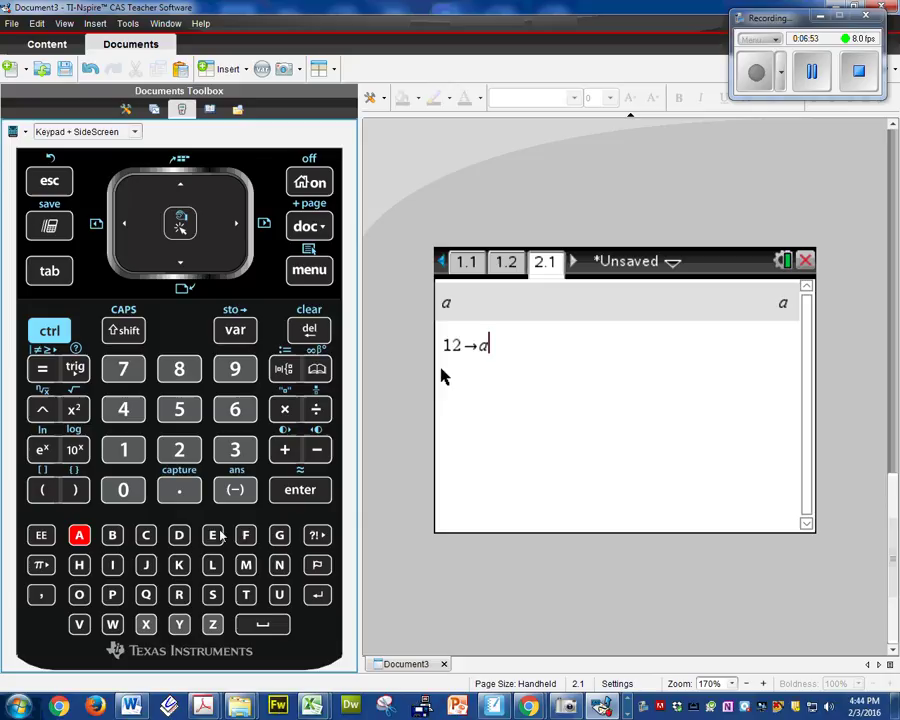
click(294, 492)
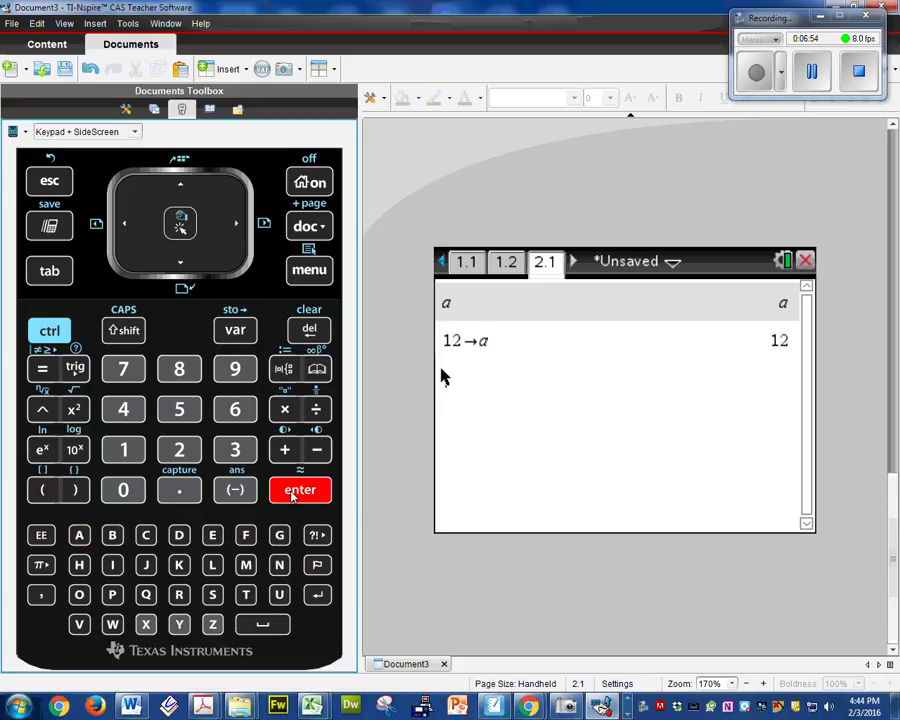
click(80, 543)
click(290, 490)
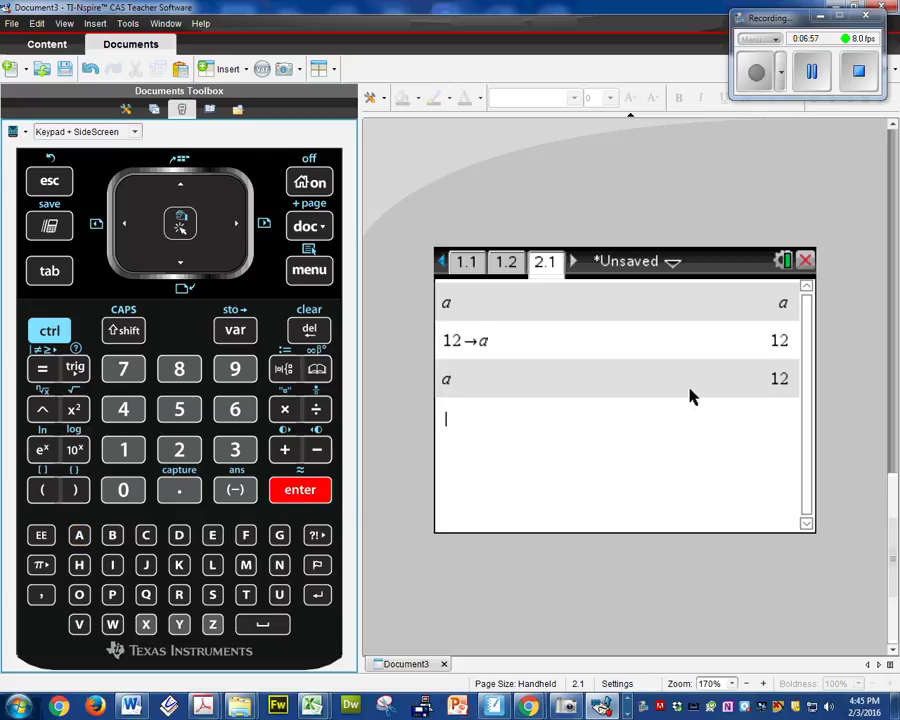
Step: On page 1.2, confirm a still returns 0.866025, then open and close the Scratchpad
click(504, 263)
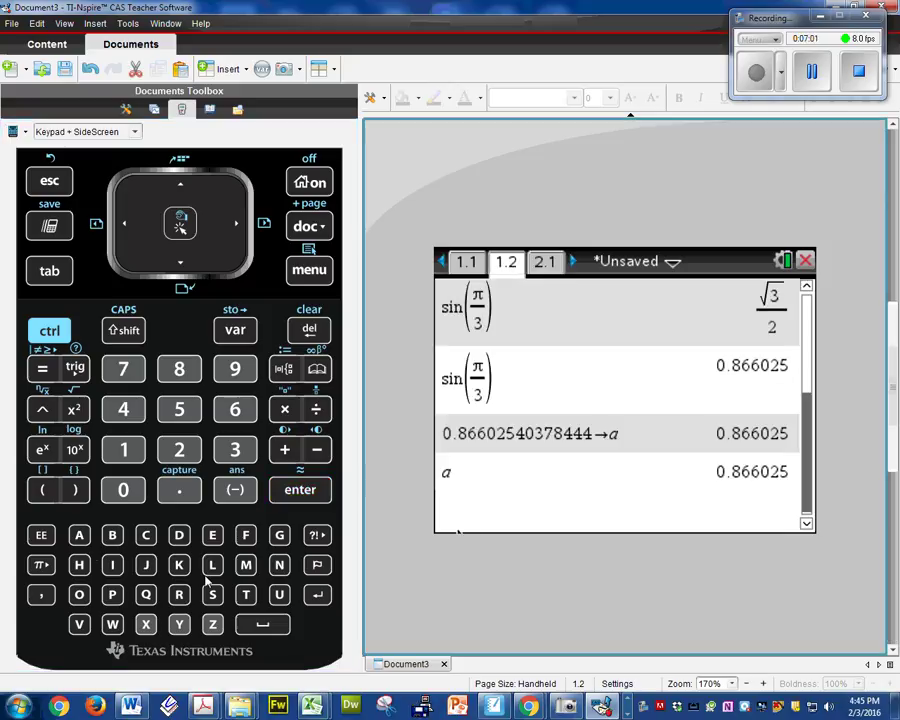
click(80, 535)
click(304, 496)
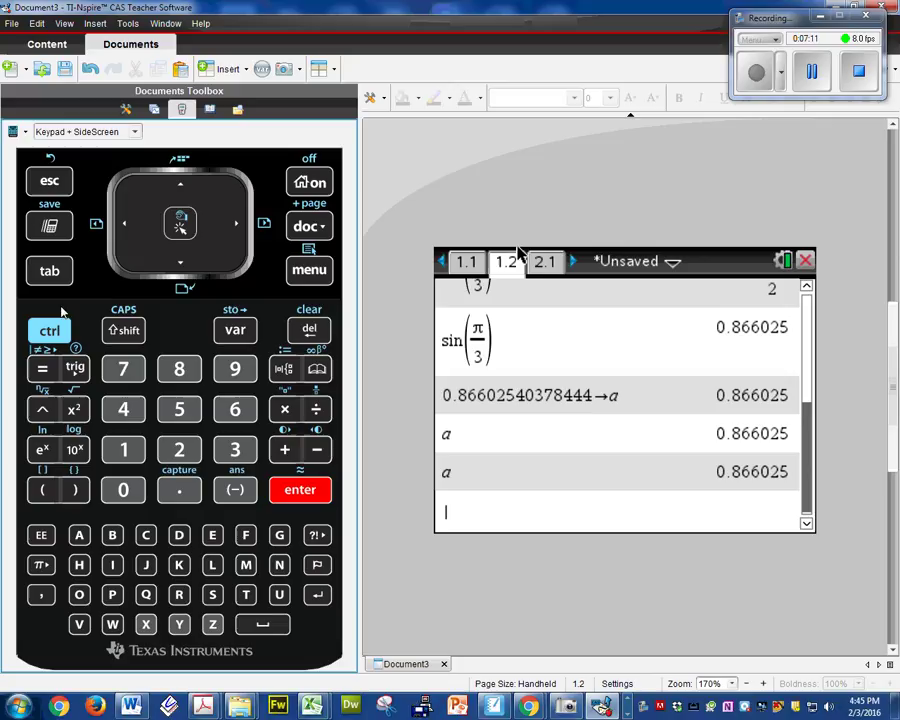
click(50, 228)
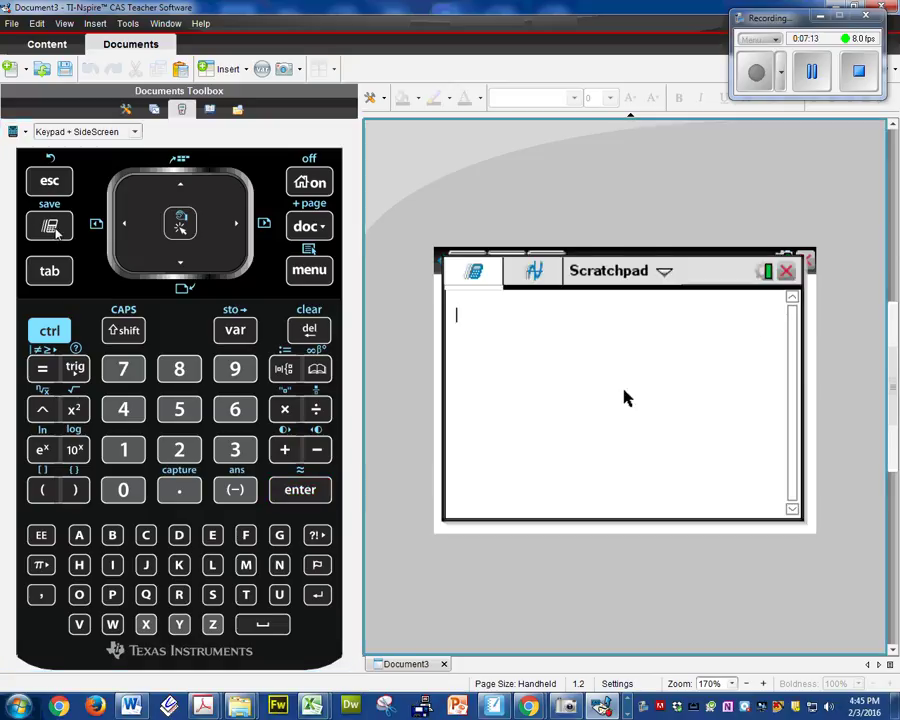
click(787, 272)
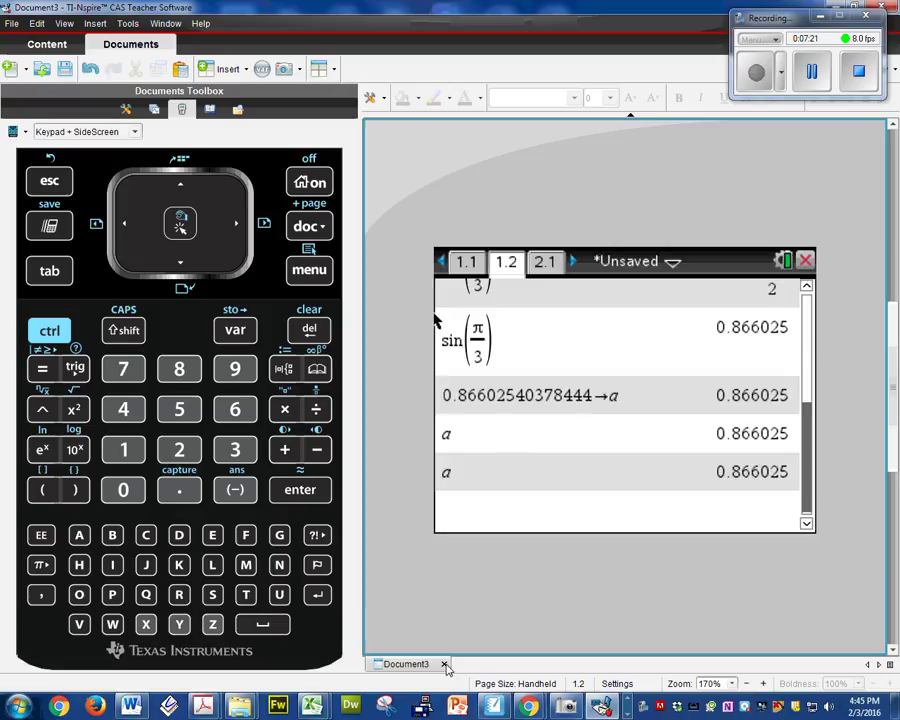
Step: Switch with Alt+Tab to SMART Notebook's TI-Nspire CX CAS 101 lesson outline slide
key(alt+Tab)
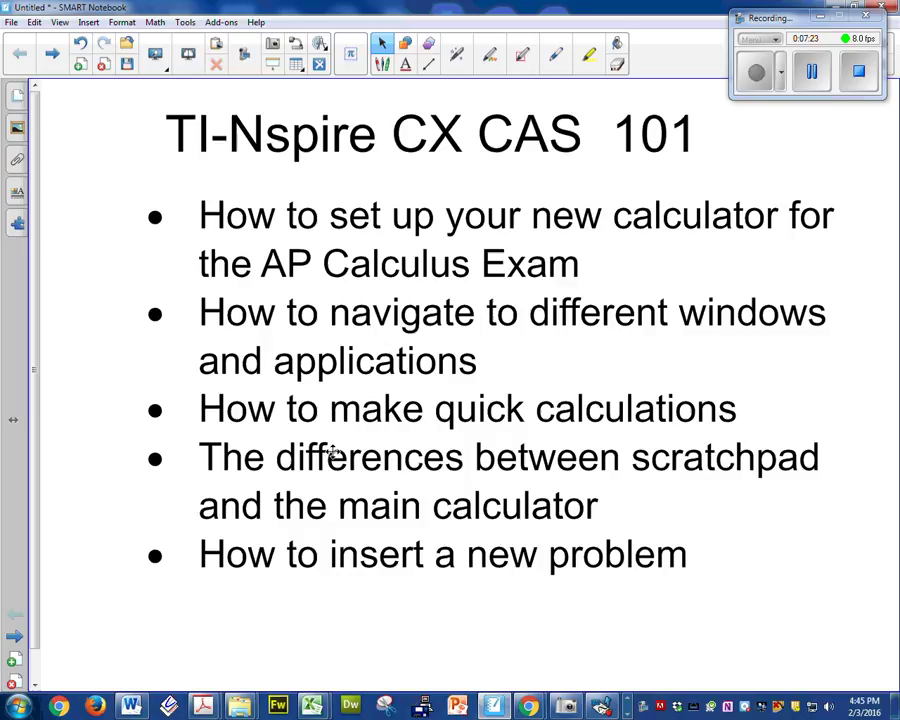